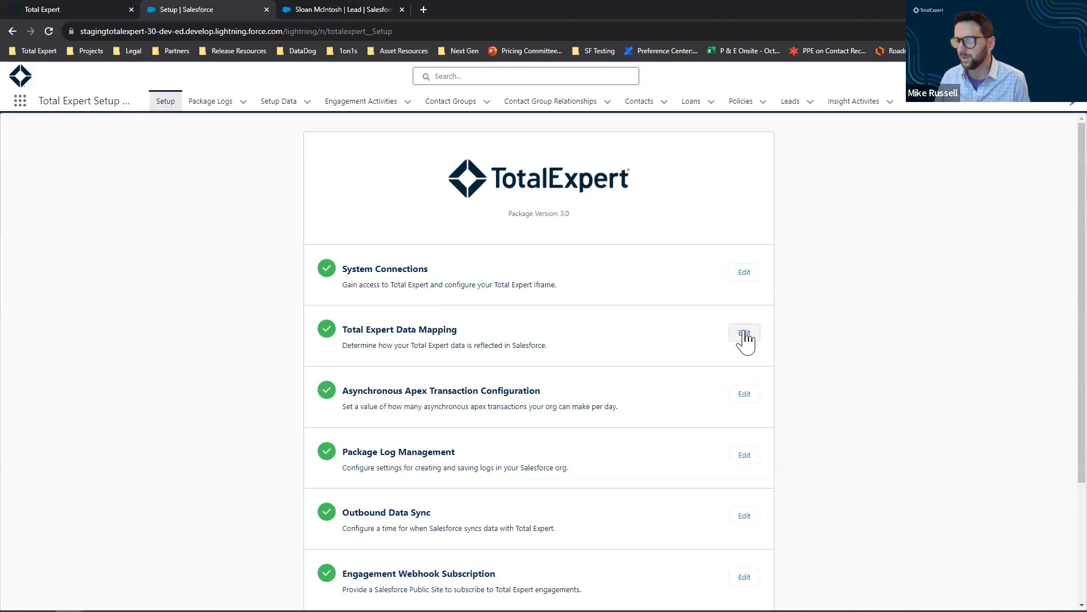
Open the Contact entity configuration in Total Expert Data Mapping and review its Borrower field and group mappings
{"action": "left_click", "coordinate": [745, 336]}
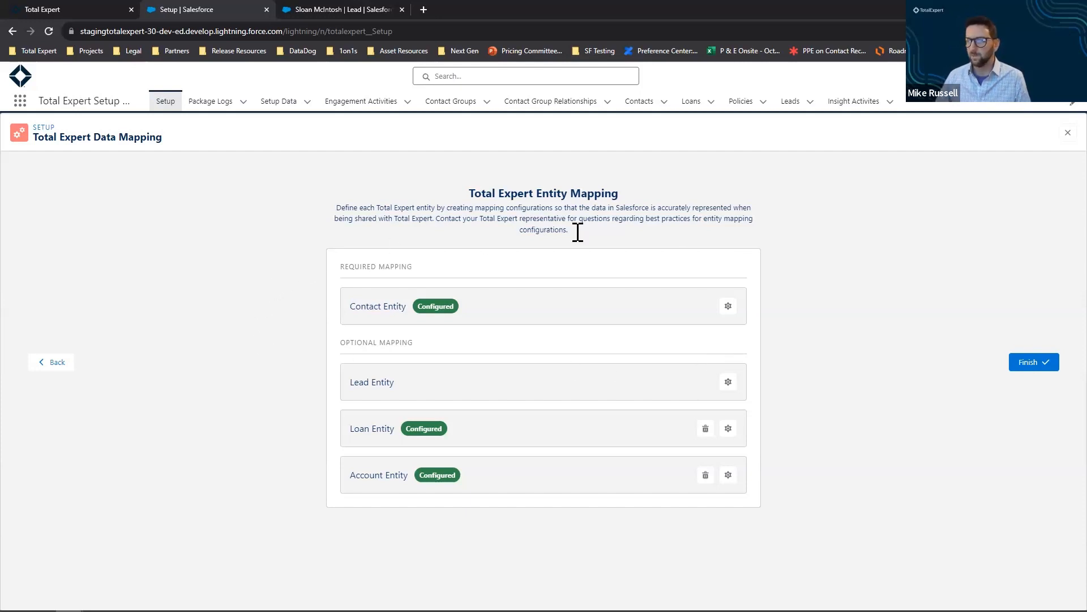
{"action": "left_click", "coordinate": [729, 307]}
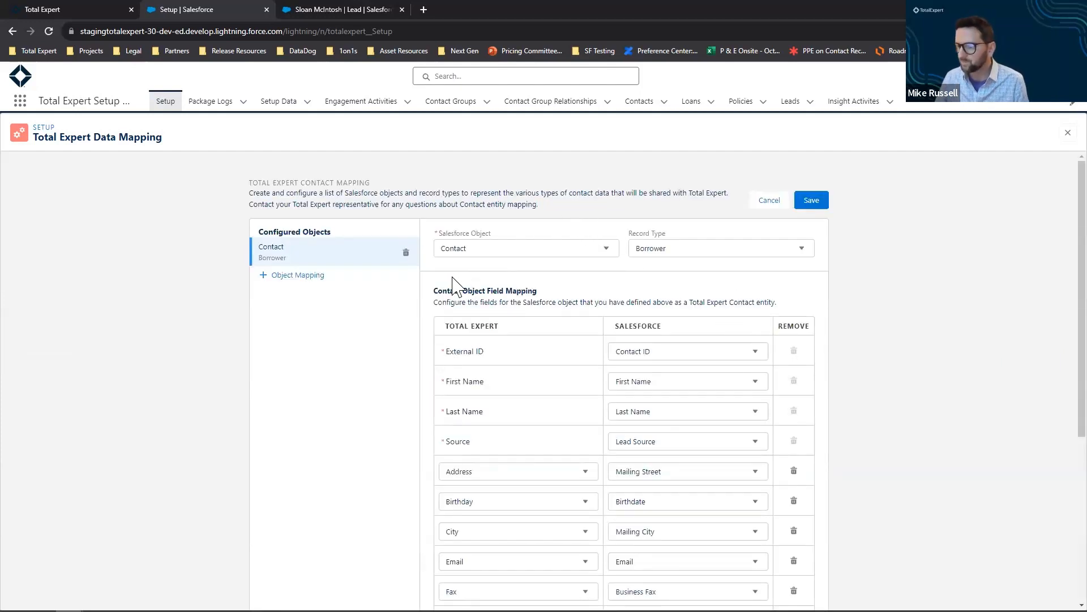
{"action": "scroll", "coordinate": [457, 292], "scroll_direction": "down", "scroll_amount": 3}
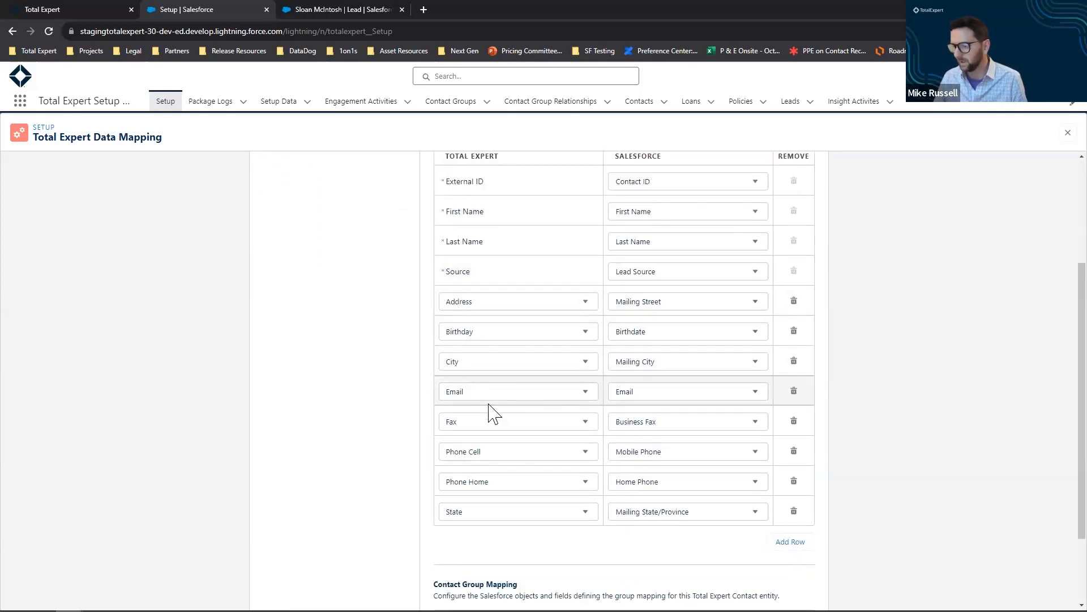
{"action": "scroll", "coordinate": [487, 412], "scroll_direction": "down", "scroll_amount": 2}
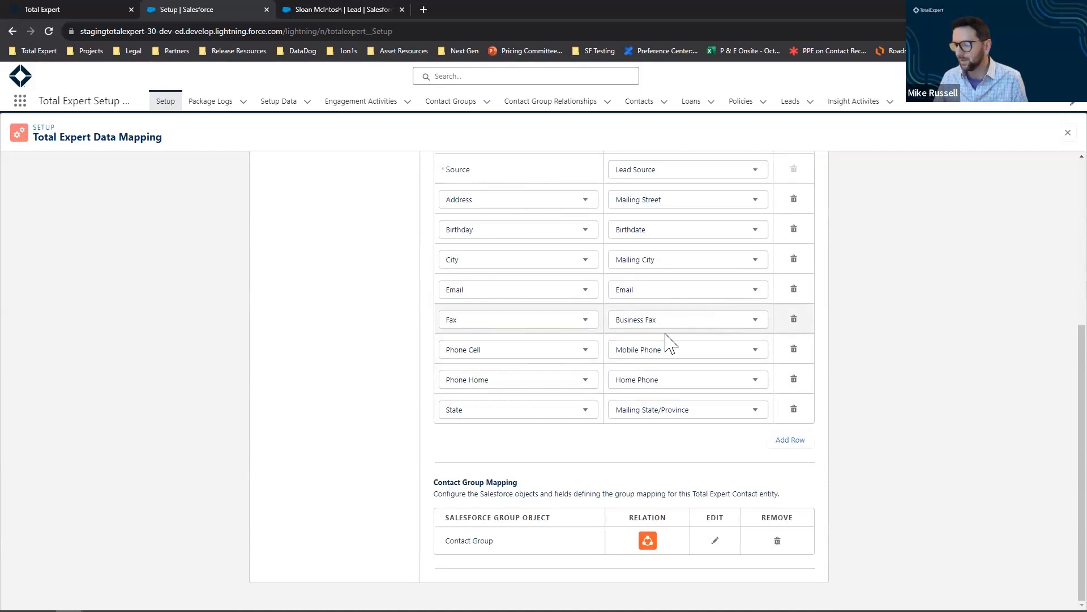
{"action": "scroll", "coordinate": [670, 342], "scroll_direction": "up", "scroll_amount": 2}
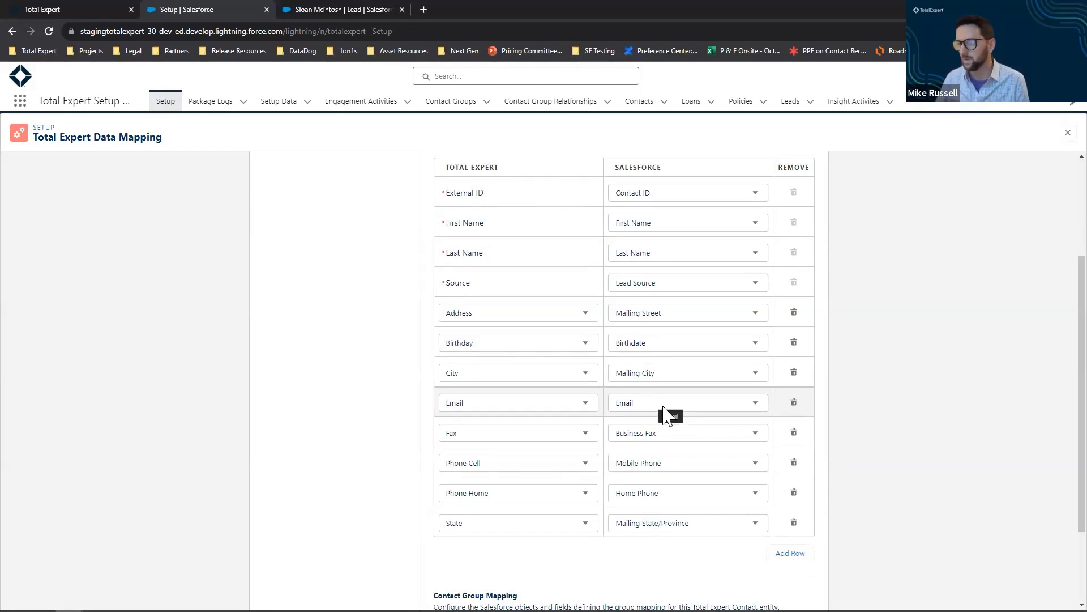
Add a field mapping row to the Borrower contact that maps Total Expert's Email Work to Salesforce's Email
{"action": "left_click", "coordinate": [792, 553]}
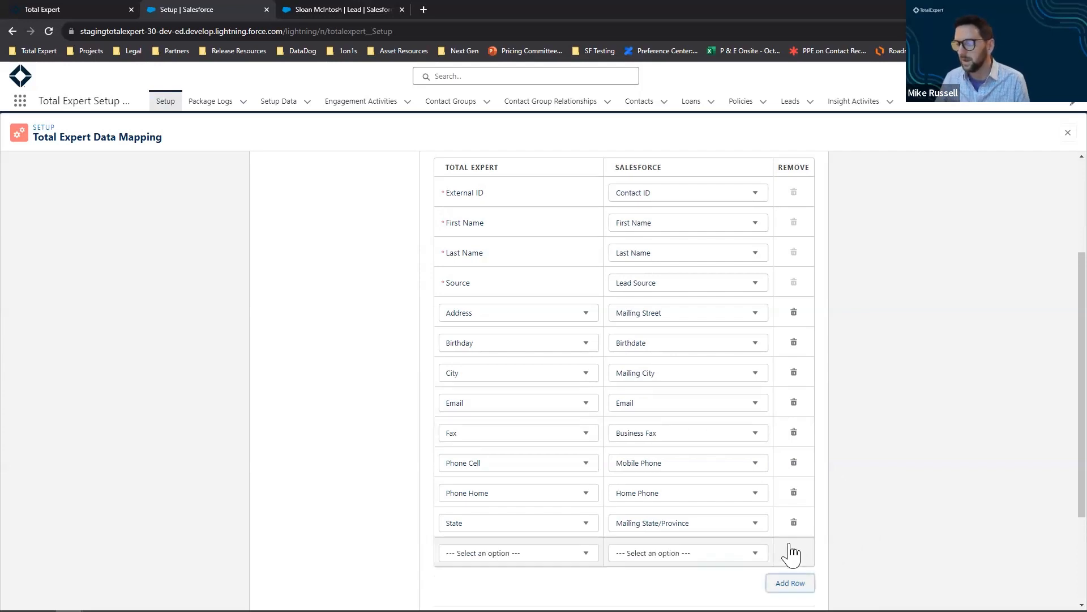
{"action": "left_click", "coordinate": [718, 554]}
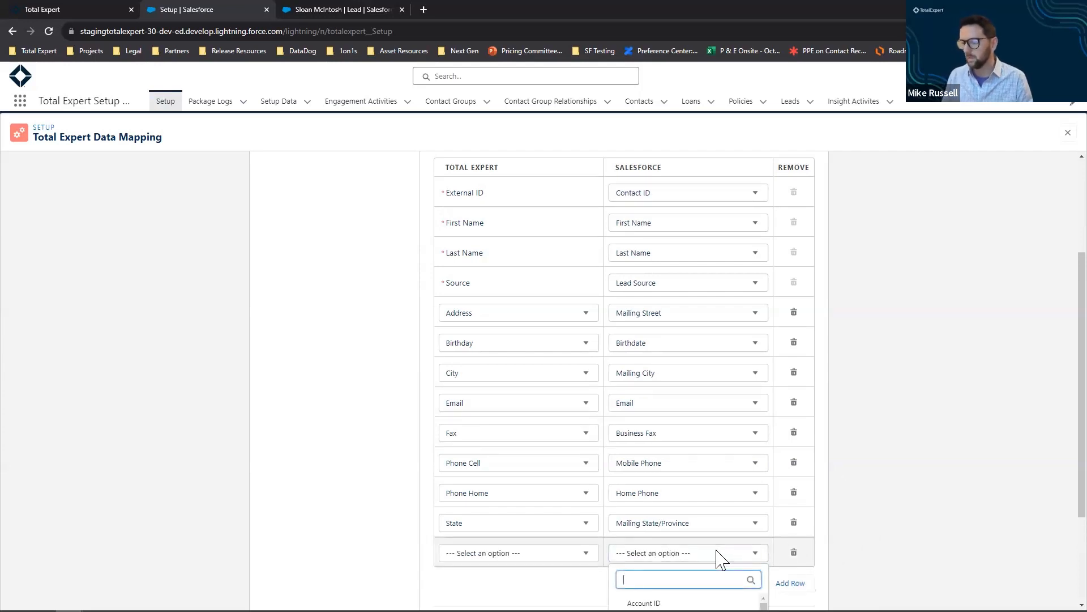
{"action": "type", "text": "email"}
{"action": "scroll", "coordinate": [718, 558], "scroll_direction": "down", "scroll_amount": 2}
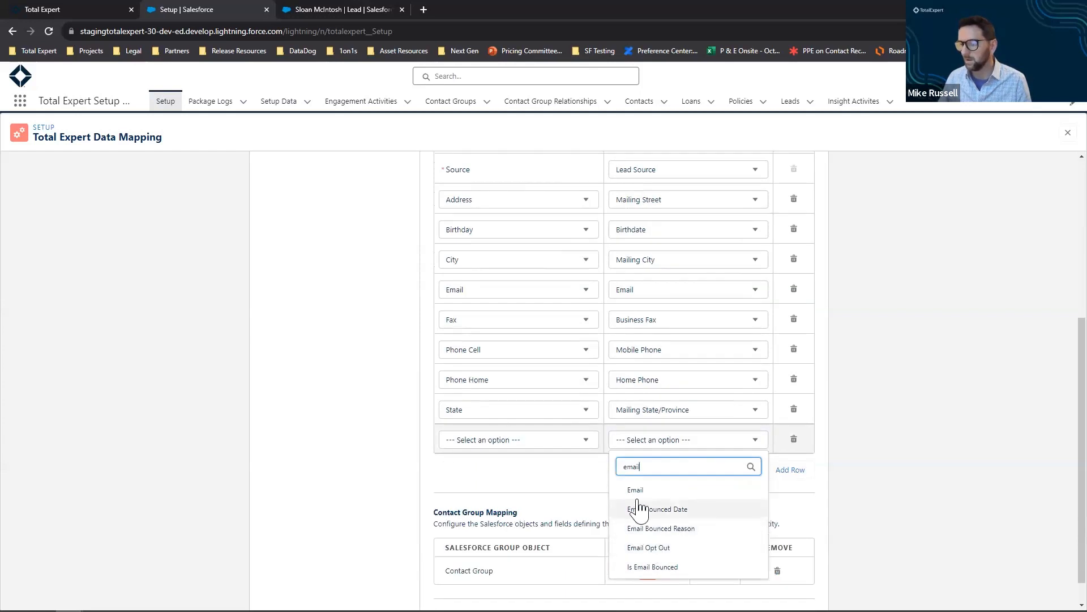
{"action": "left_click", "coordinate": [635, 489]}
{"action": "left_click", "coordinate": [513, 443]}
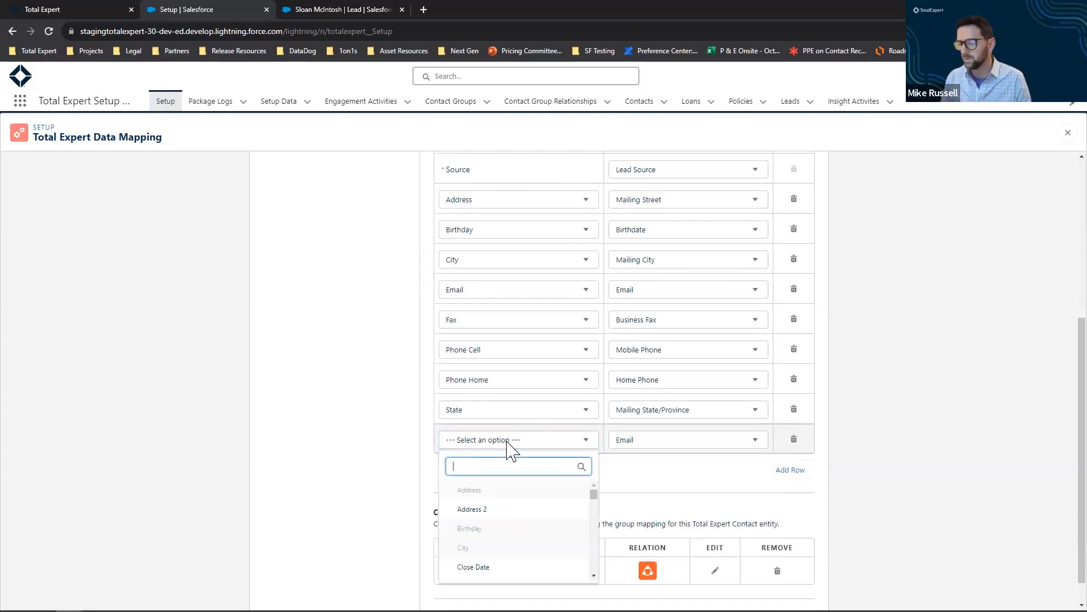
{"action": "type", "text": "email"}
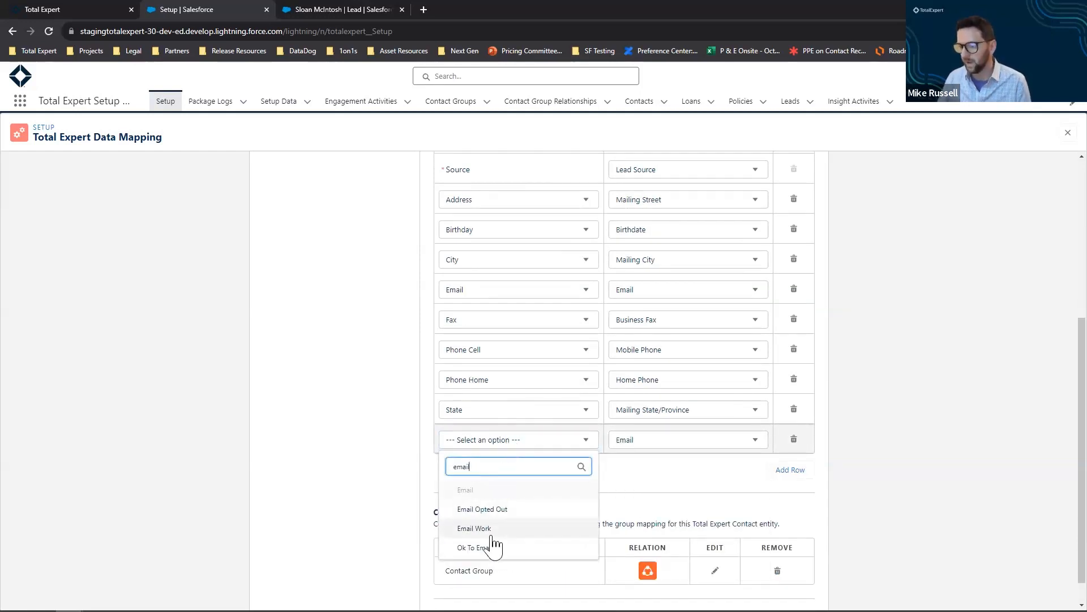
{"action": "left_click", "coordinate": [485, 529]}
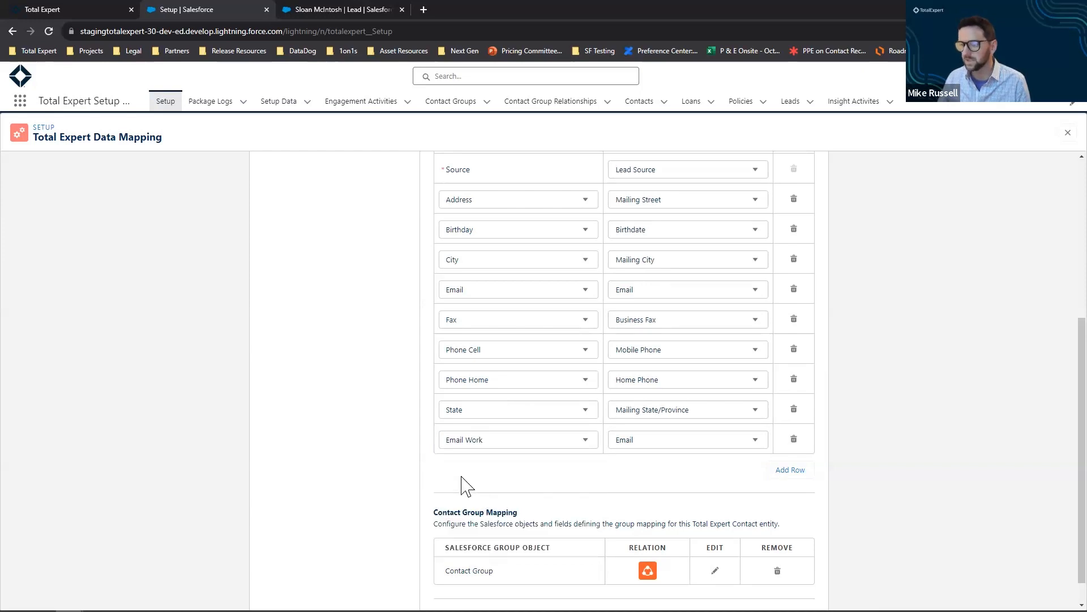
Check the Borrower contact's field mappings and save the contact mapping
{"action": "scroll", "coordinate": [463, 485], "scroll_direction": "up", "scroll_amount": 4}
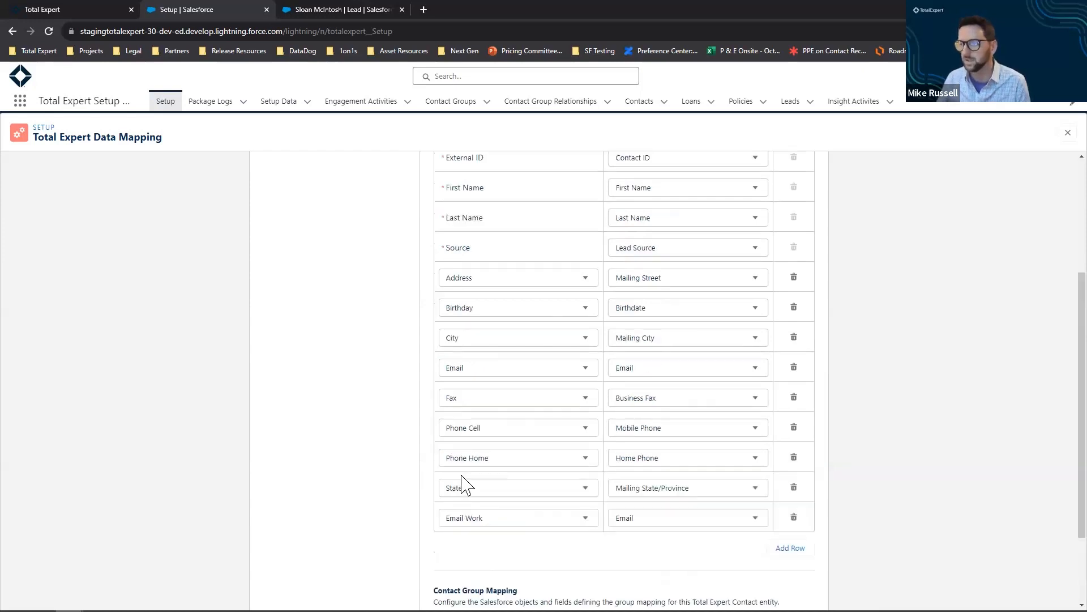
{"action": "scroll", "coordinate": [400, 375], "scroll_direction": "up", "scroll_amount": 1}
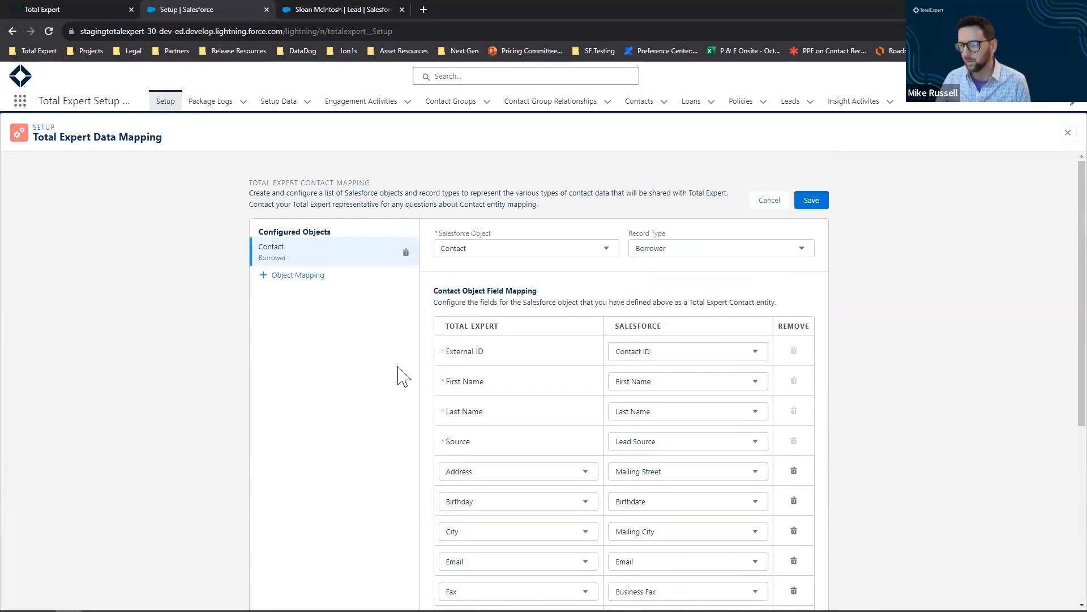
{"action": "scroll", "coordinate": [399, 377], "scroll_direction": "down", "scroll_amount": 5}
{"action": "scroll", "coordinate": [403, 389], "scroll_direction": "up", "scroll_amount": 3}
{"action": "scroll", "coordinate": [552, 245], "scroll_direction": "up", "scroll_amount": 3}
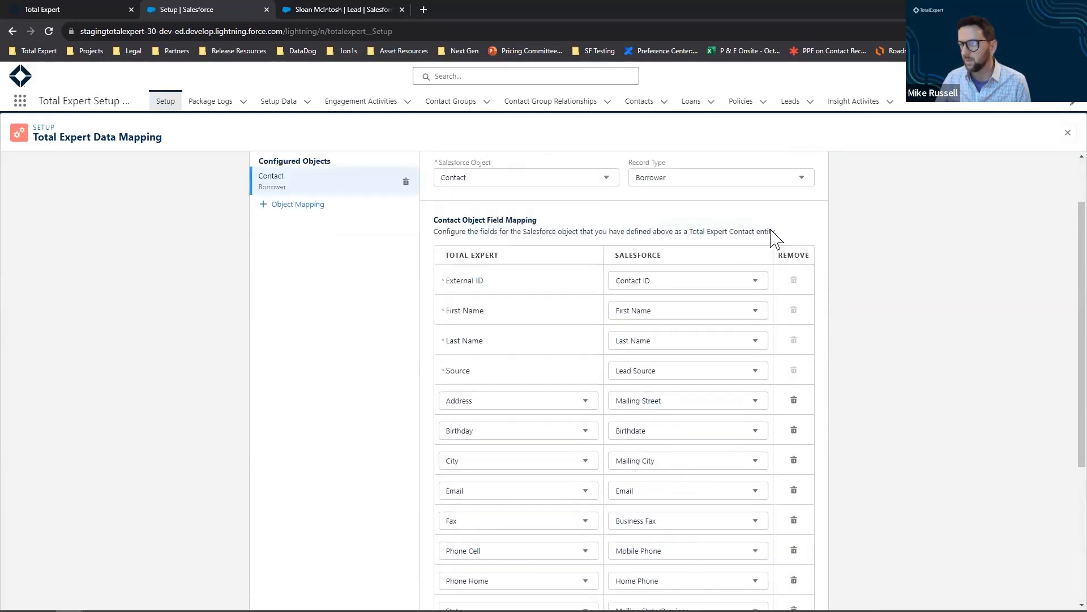
{"action": "left_click", "coordinate": [812, 200]}
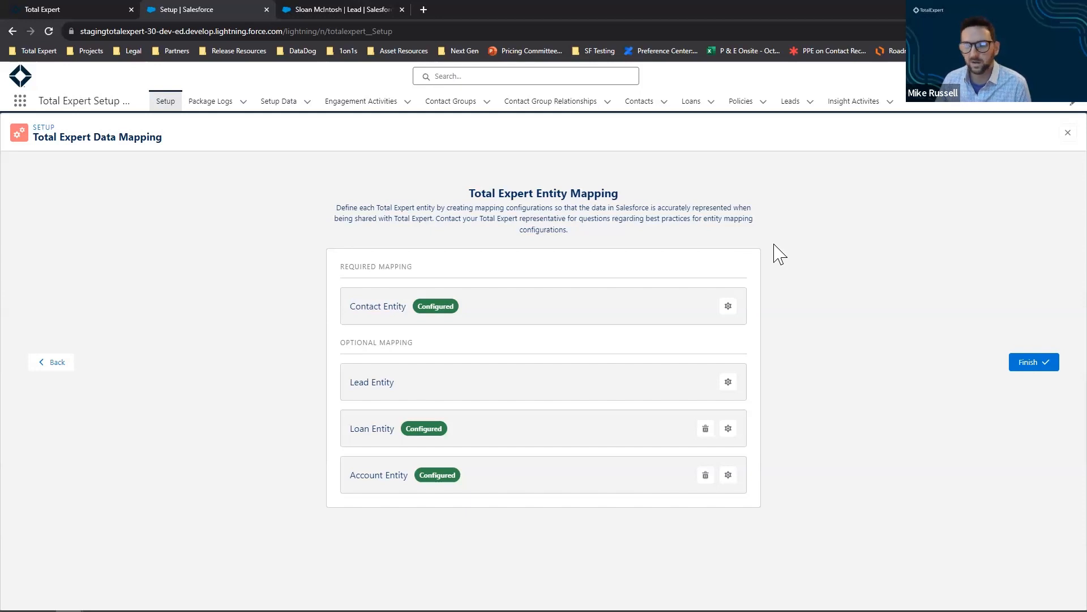
Reopen the Contact entity configuration and add an object mapping for the Contact object with record type CoMarketer
{"action": "left_click", "coordinate": [728, 306]}
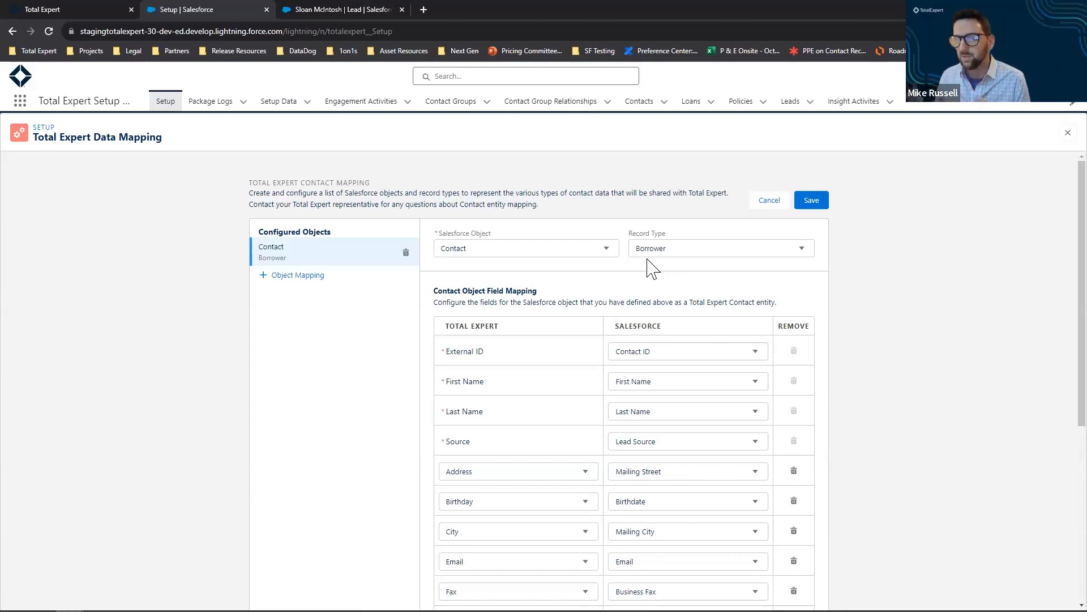
{"action": "left_click", "coordinate": [301, 276]}
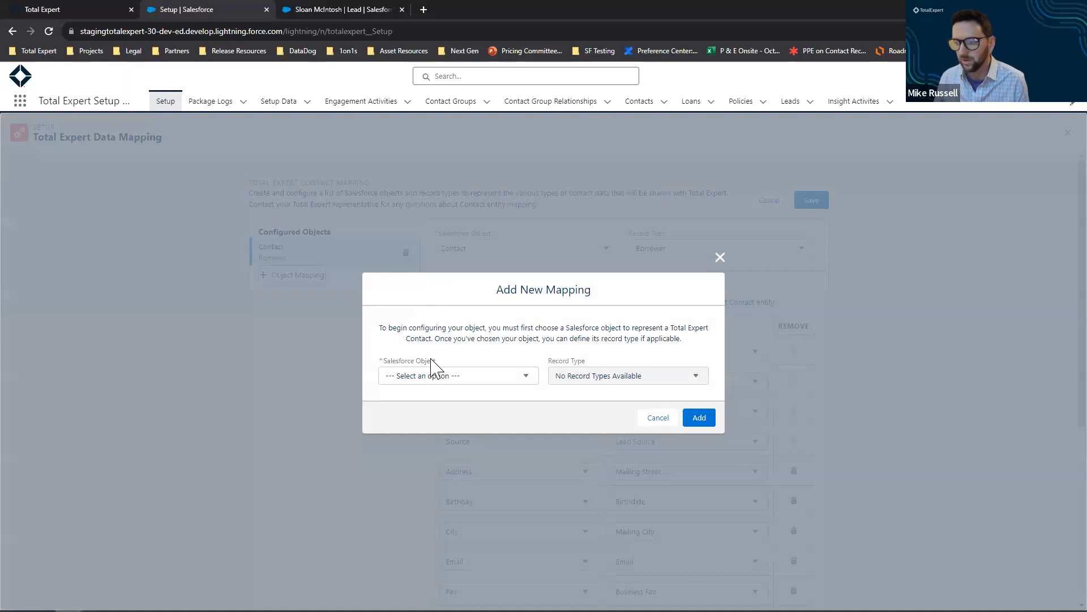
{"action": "left_click", "coordinate": [449, 376]}
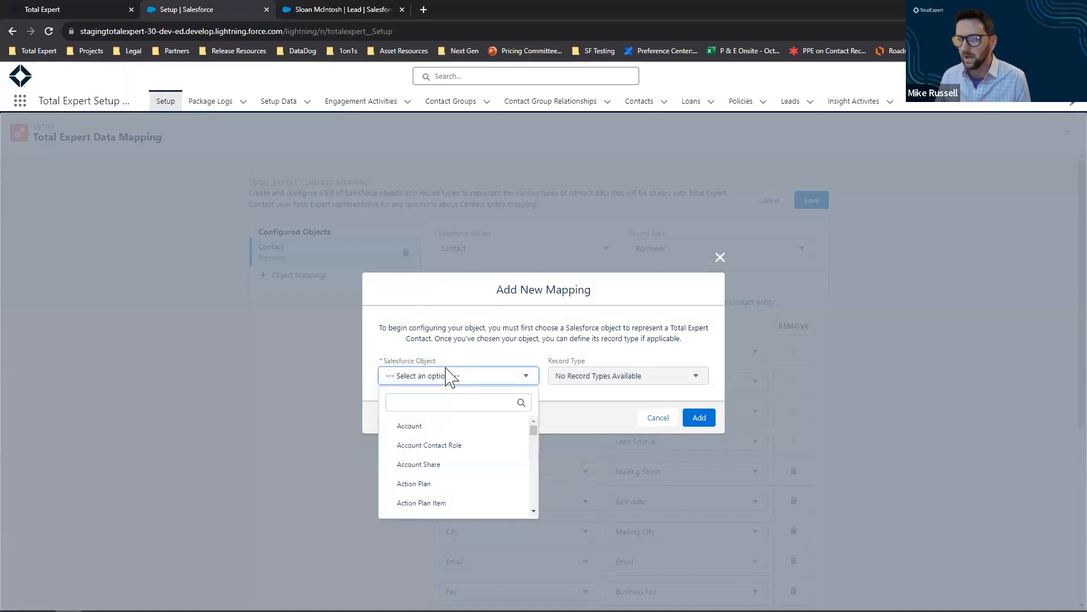
{"action": "type", "text": "contact"}
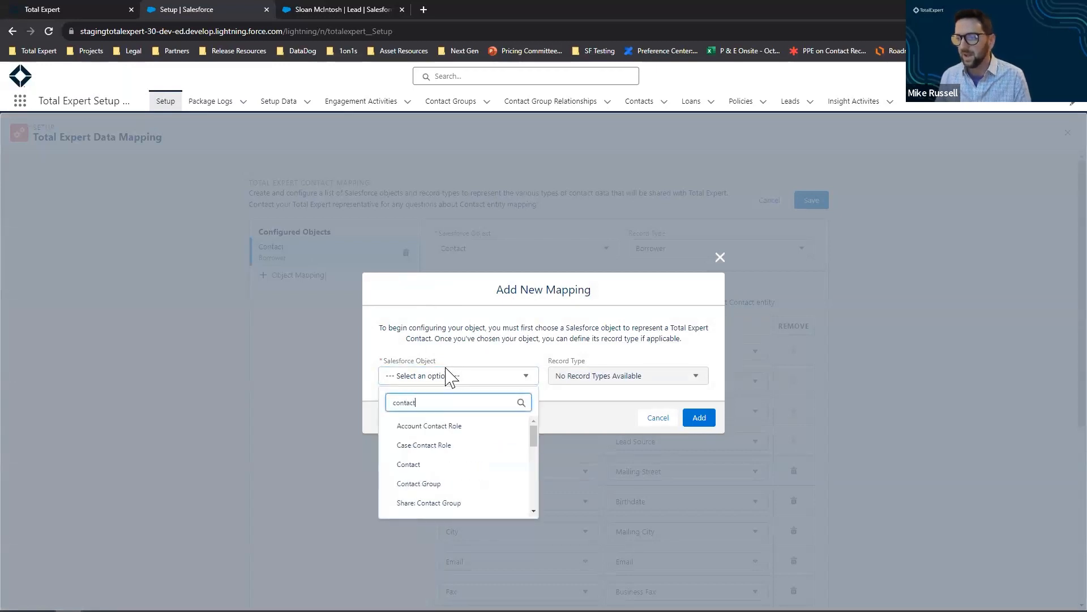
{"action": "left_click", "coordinate": [423, 465]}
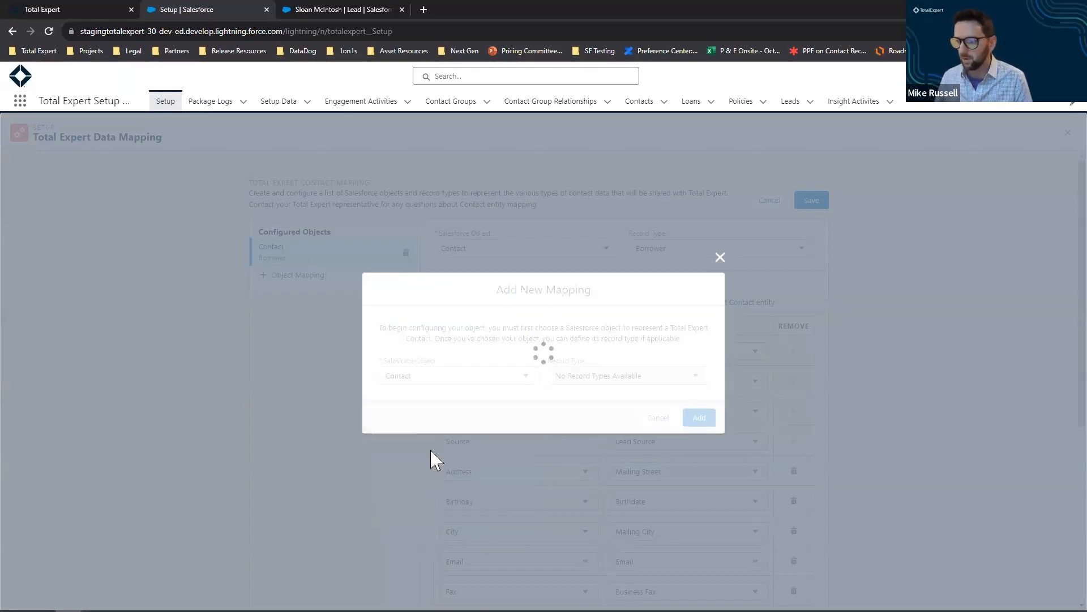
{"action": "left_click", "coordinate": [595, 378]}
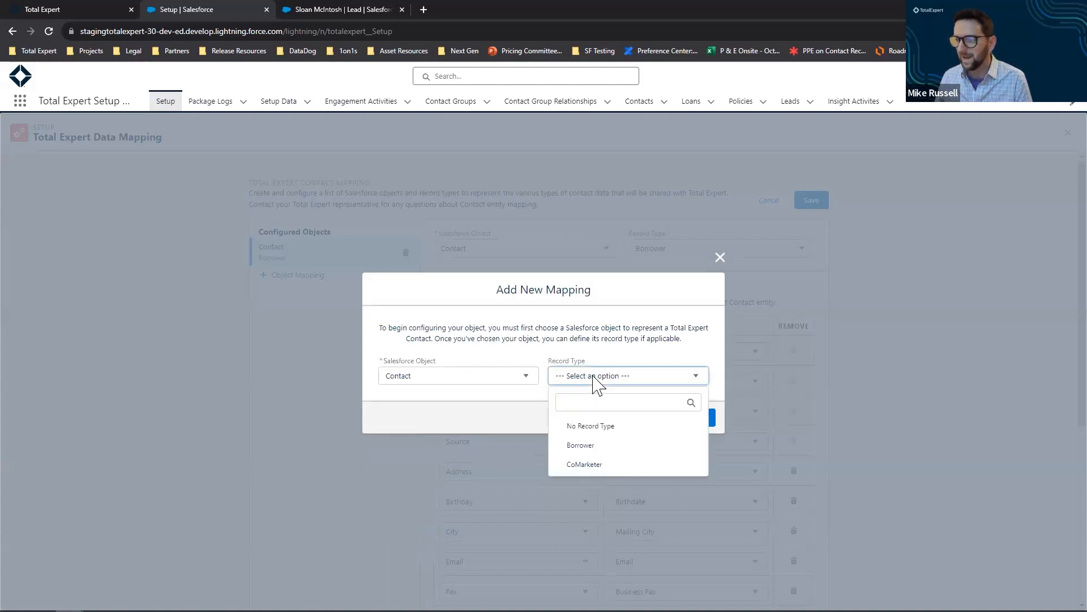
{"action": "left_click", "coordinate": [585, 465]}
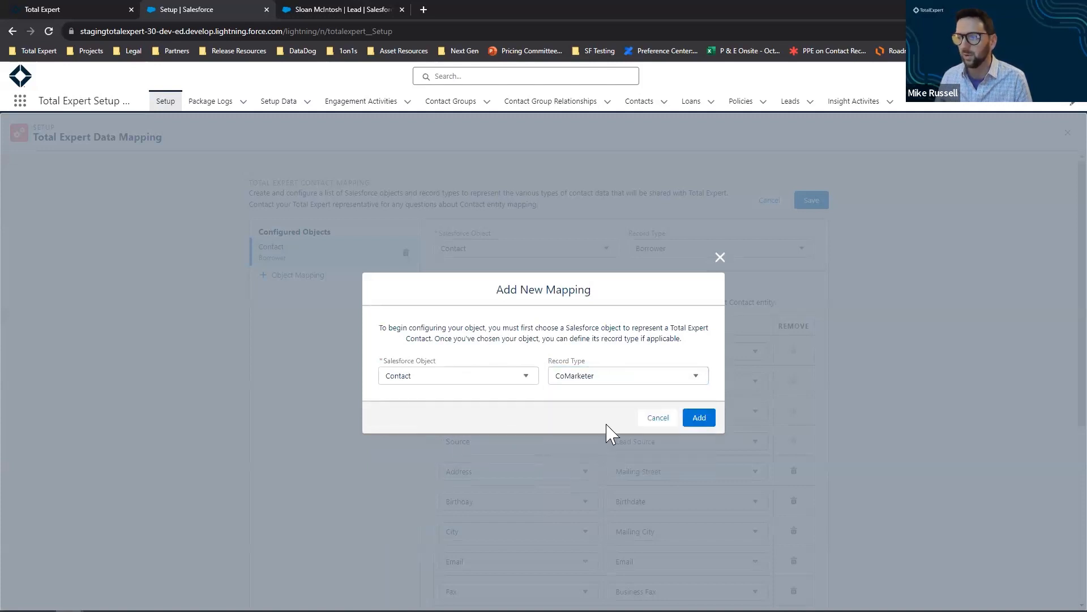
{"action": "left_click", "coordinate": [700, 418]}
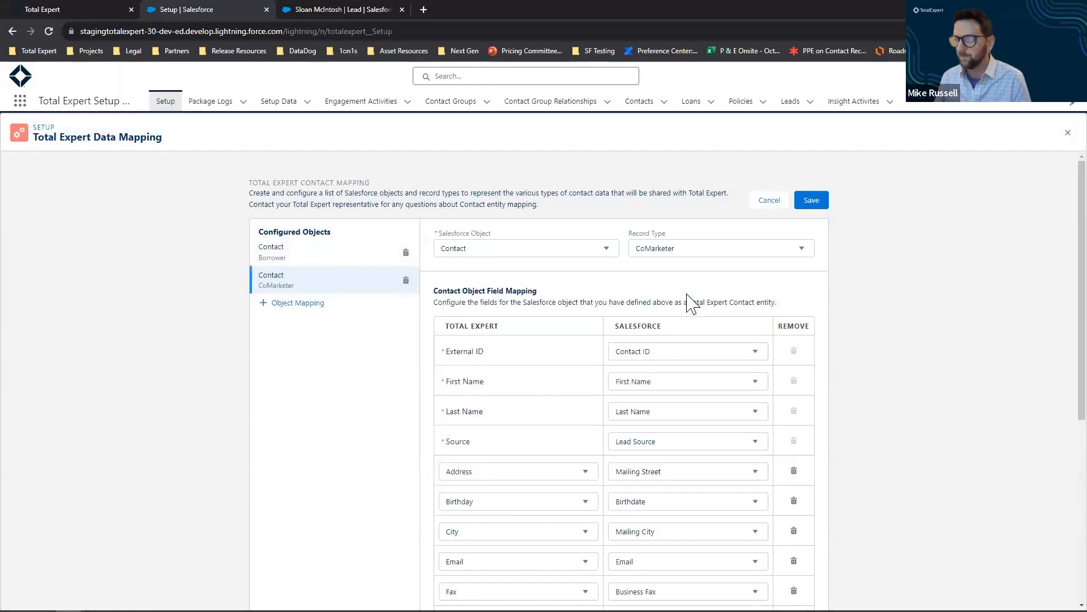
Add a field mapping row to the CoMarketer contact linking Sync With Total Expert to Salesforce's Sync with Total Expert
{"action": "scroll", "coordinate": [544, 342], "scroll_direction": "down", "scroll_amount": 4}
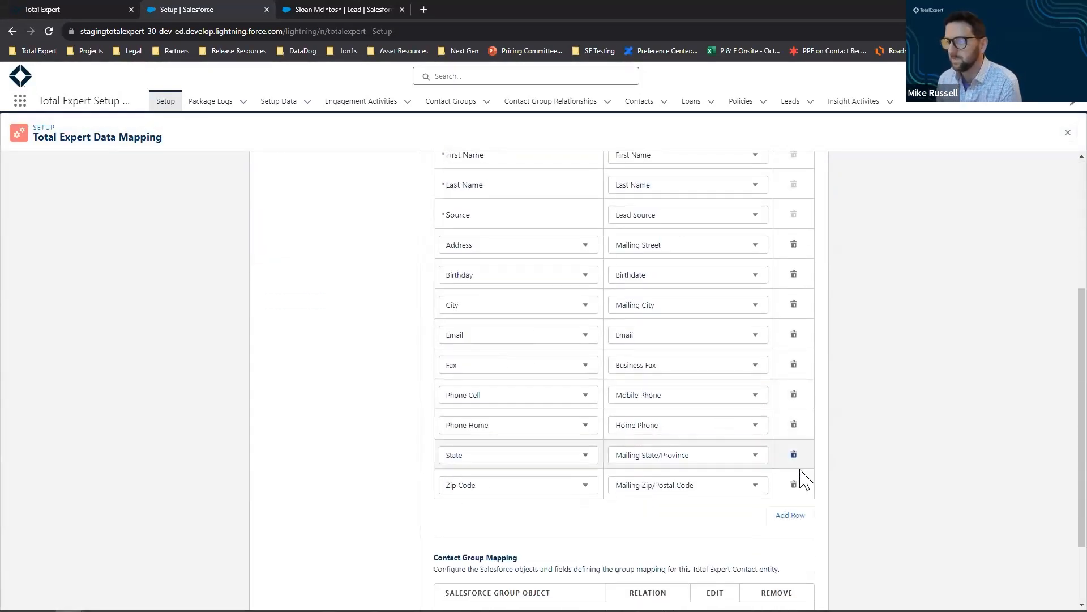
{"action": "left_click", "coordinate": [795, 516]}
{"action": "left_click", "coordinate": [544, 516]}
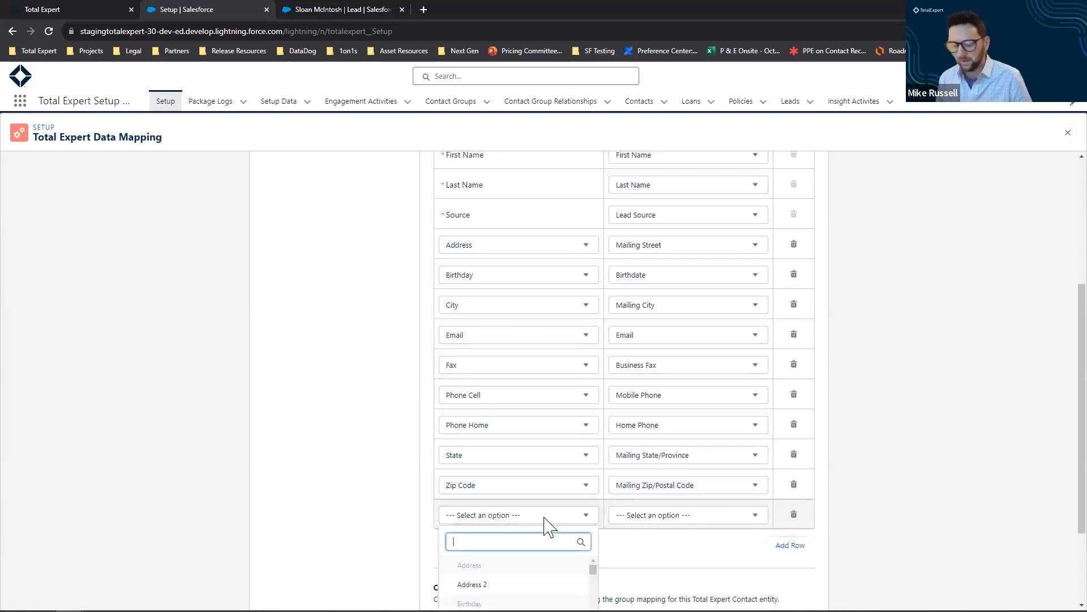
{"action": "type", "text": "sync"}
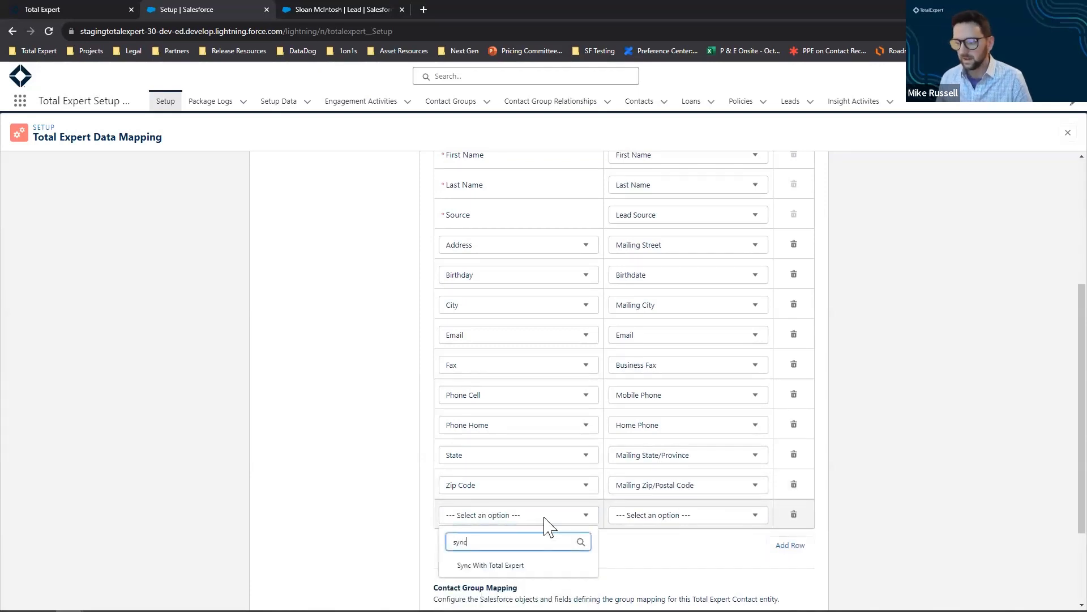
{"action": "left_click", "coordinate": [519, 565]}
{"action": "left_click", "coordinate": [684, 516]}
{"action": "type", "text": "sy"}
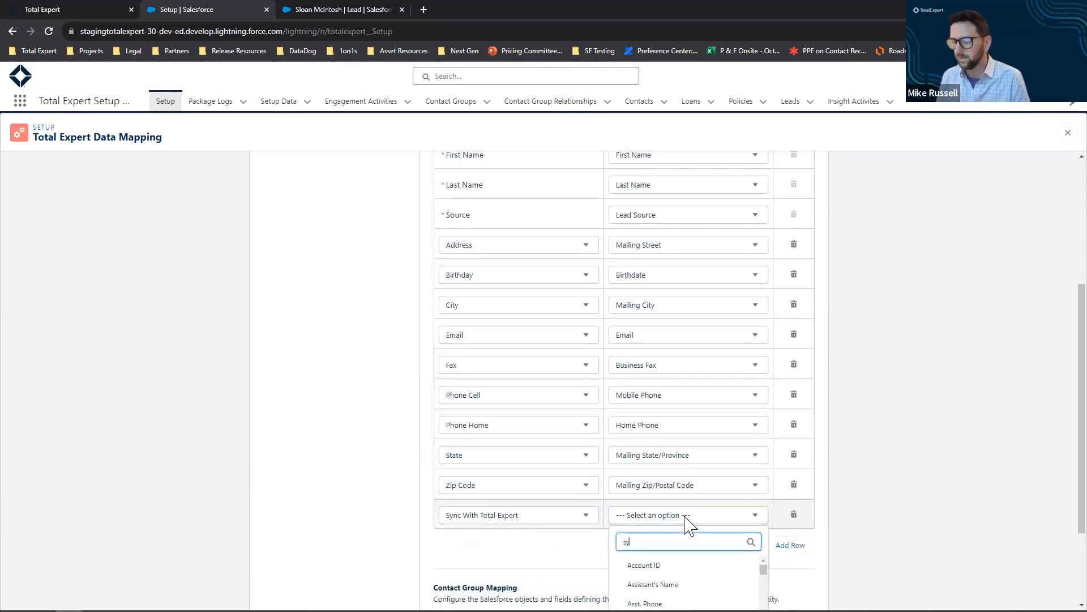
{"action": "type", "text": "nc"}
{"action": "left_click", "coordinate": [664, 565]}
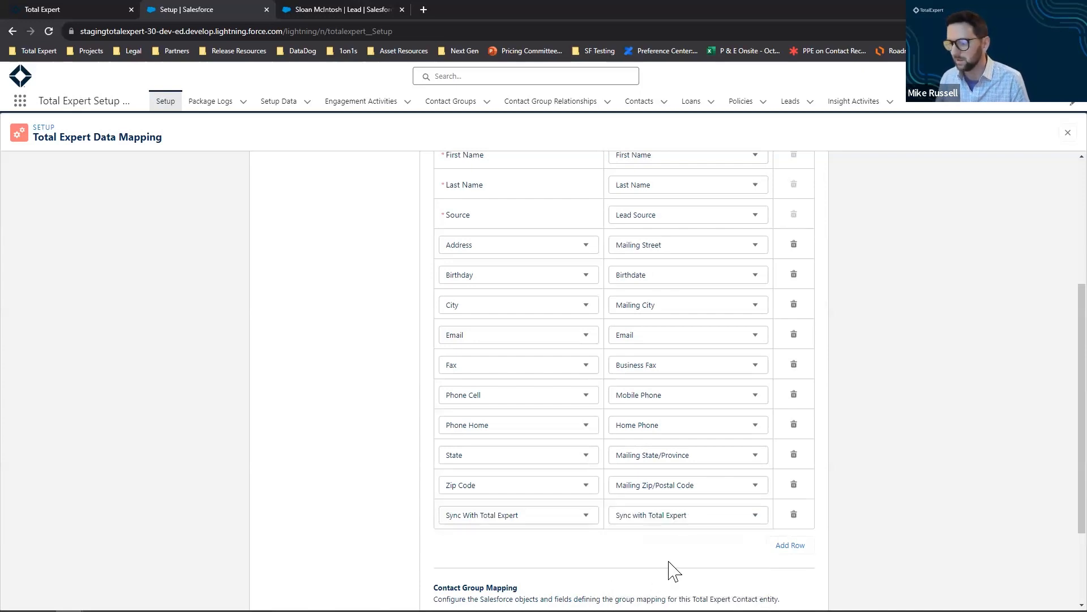
Add a CoMarketer field mapping row linking Total Expert's License Number to Salesforce's Individual ID, and save the contact mapping
{"action": "scroll", "coordinate": [674, 570], "scroll_direction": "up", "scroll_amount": 5}
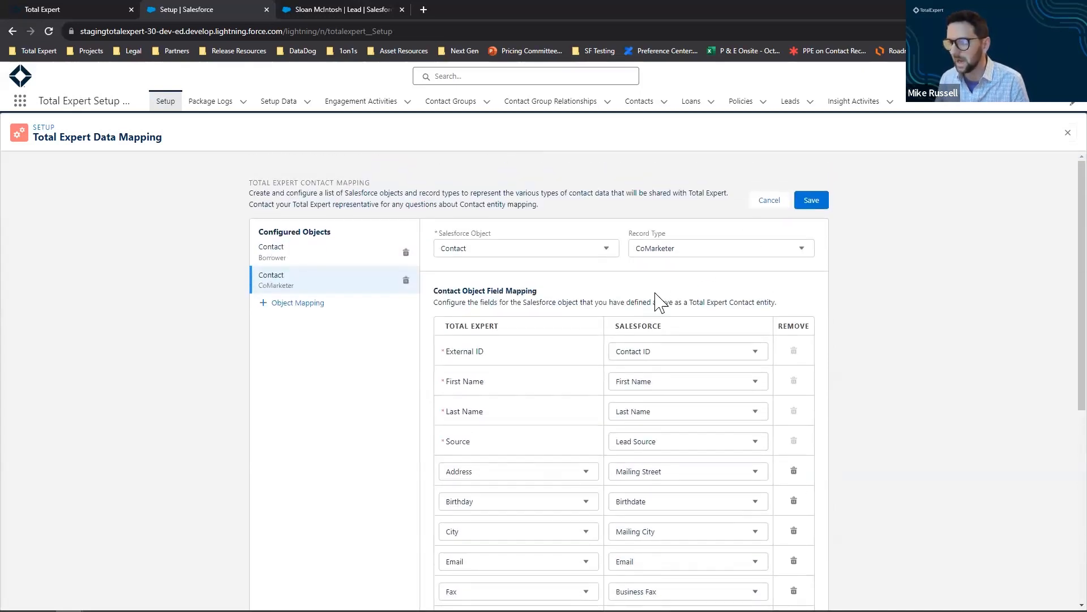
{"action": "scroll", "coordinate": [652, 311], "scroll_direction": "down", "scroll_amount": 6}
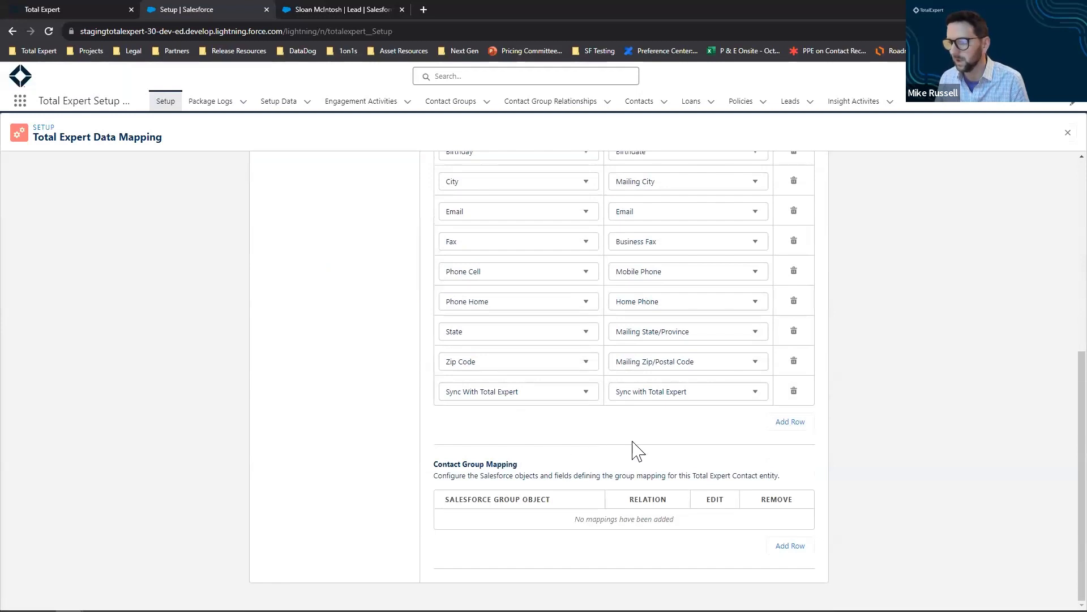
{"action": "left_click", "coordinate": [790, 421]}
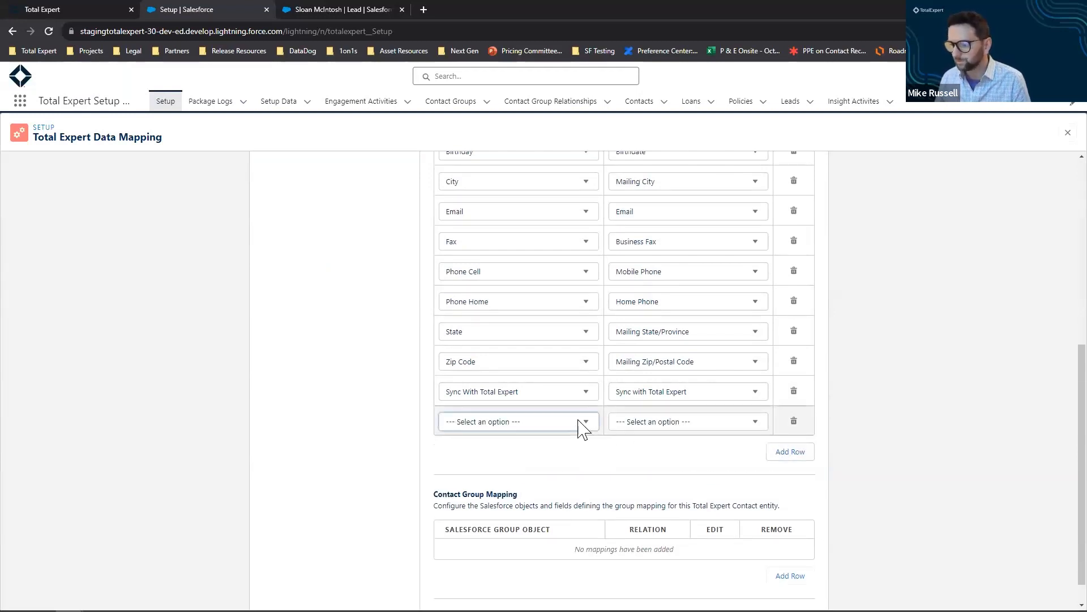
{"action": "left_click", "coordinate": [582, 427]}
{"action": "type", "text": "lic"}
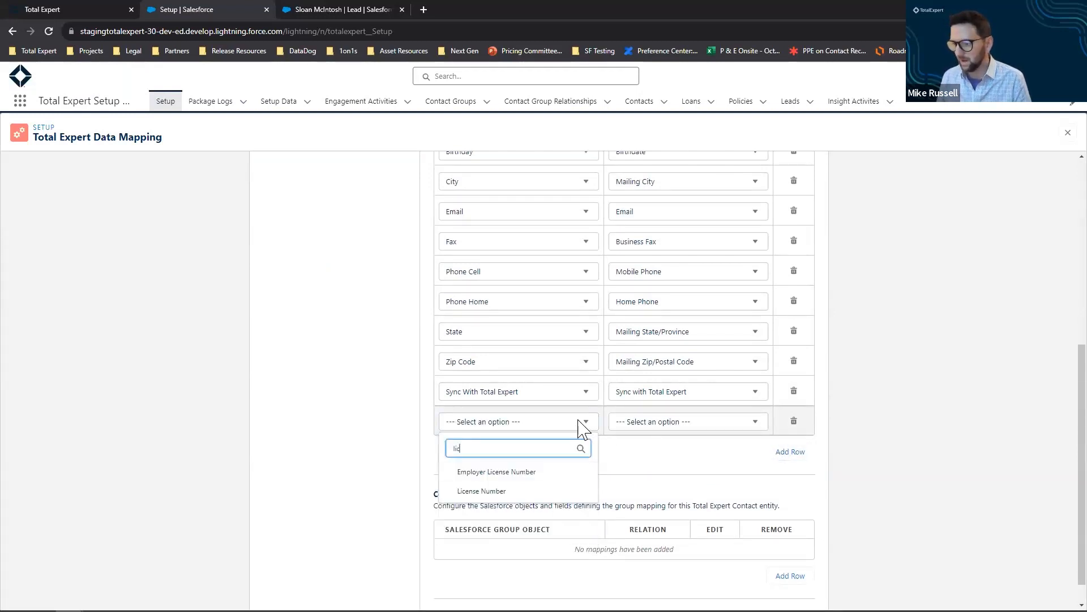
{"action": "left_click", "coordinate": [518, 490]}
{"action": "left_click", "coordinate": [654, 423]}
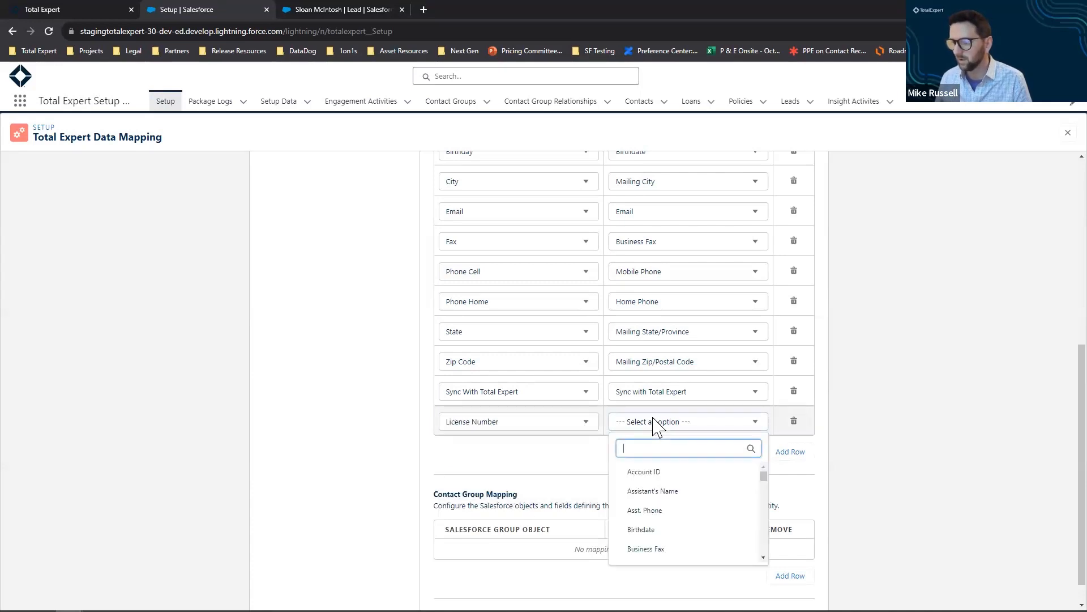
{"action": "type", "text": "lic"}
{"action": "key", "text": "BackSpace"}
{"action": "key", "text": "BackSpace"}
{"action": "key", "text": "BackSpace"}
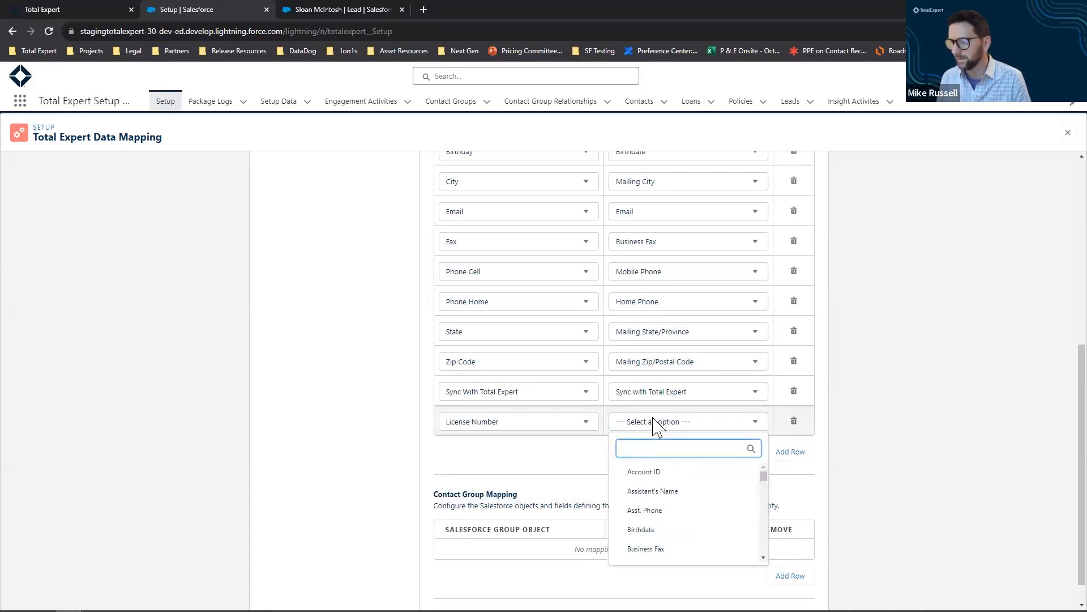
{"action": "type", "text": "Id"}
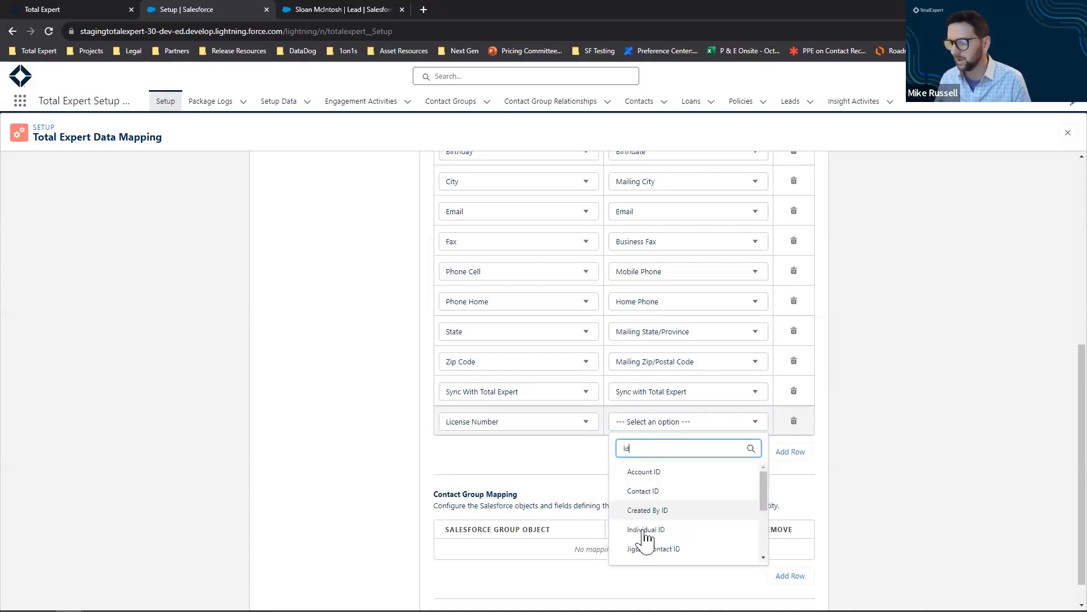
{"action": "left_click", "coordinate": [645, 529]}
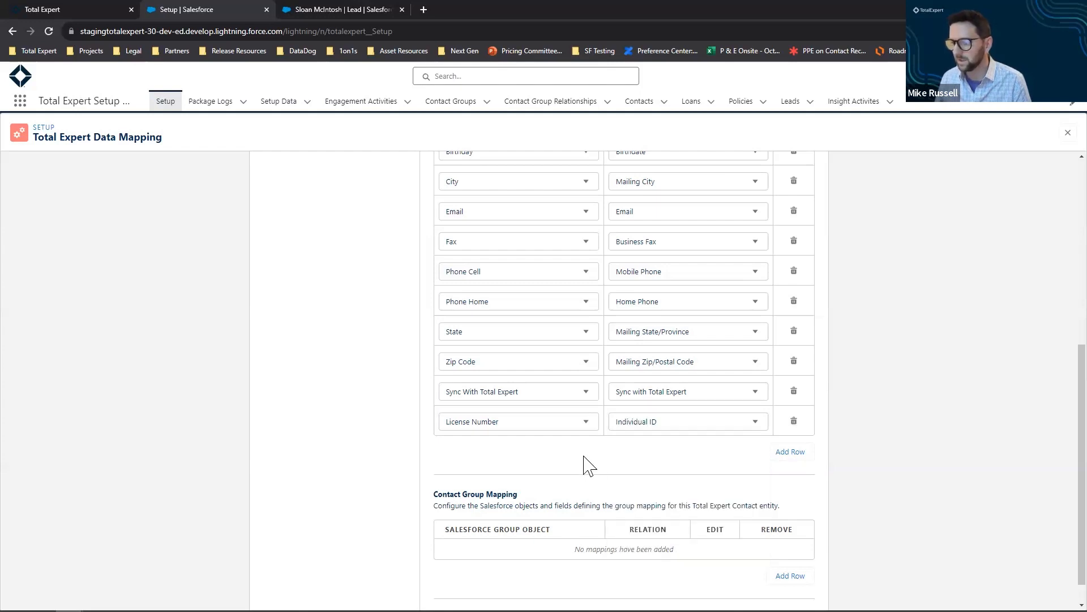
{"action": "scroll", "coordinate": [596, 470], "scroll_direction": "up", "scroll_amount": 10}
{"action": "left_click", "coordinate": [819, 202]}
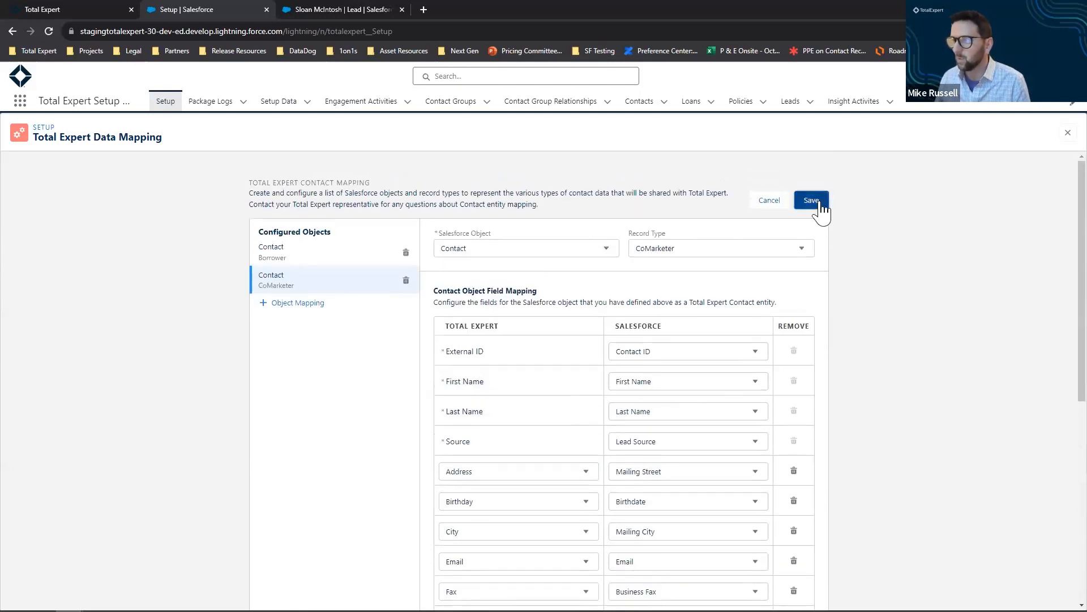
Reopen the Contact entity configuration and review the field mappings of the Borrower and CoMarketer record types
{"action": "left_click", "coordinate": [729, 307]}
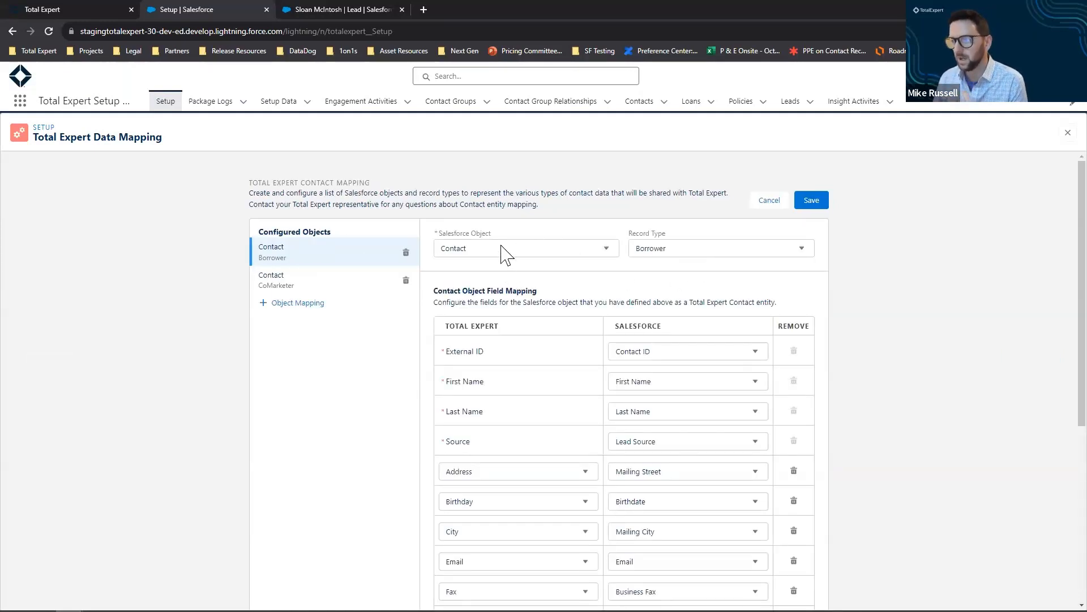
{"action": "scroll", "coordinate": [566, 294], "scroll_direction": "down", "scroll_amount": 4}
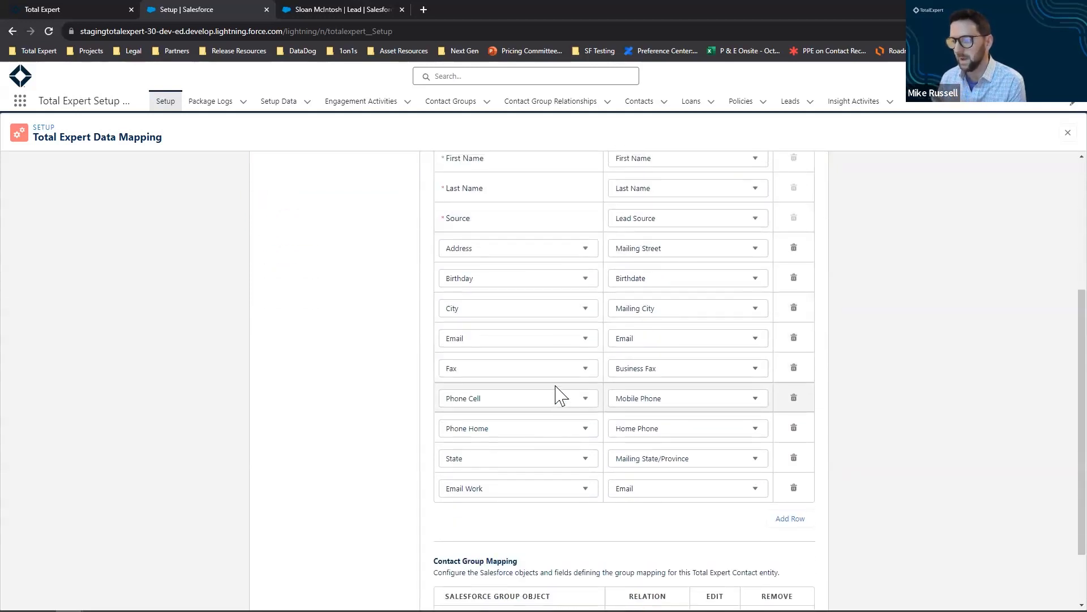
{"action": "scroll", "coordinate": [371, 297], "scroll_direction": "up", "scroll_amount": 4}
{"action": "left_click", "coordinate": [332, 286]}
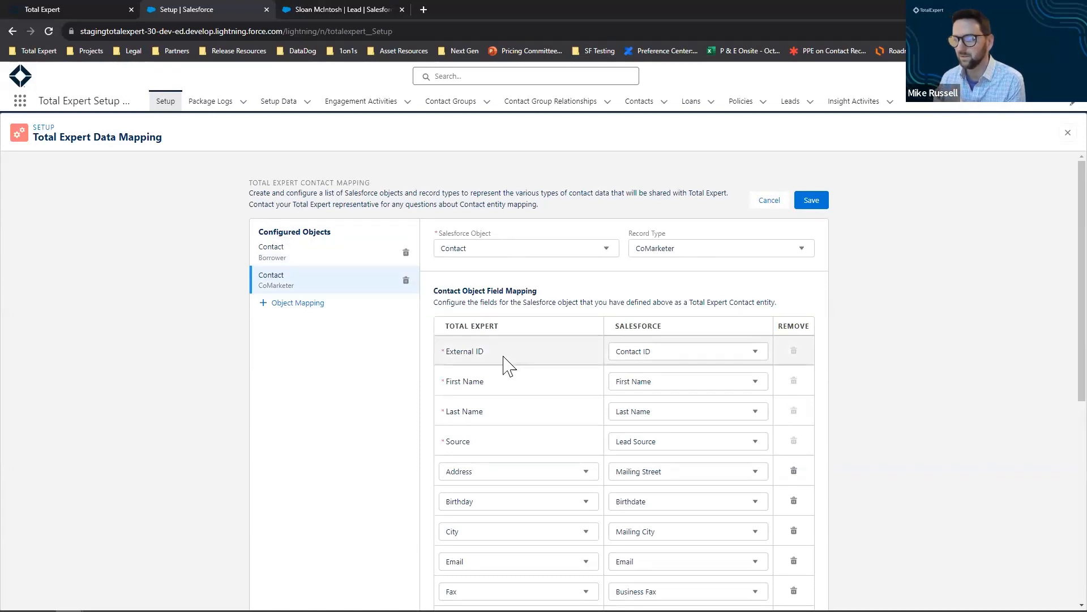
{"action": "scroll", "coordinate": [505, 359], "scroll_direction": "down", "scroll_amount": 6}
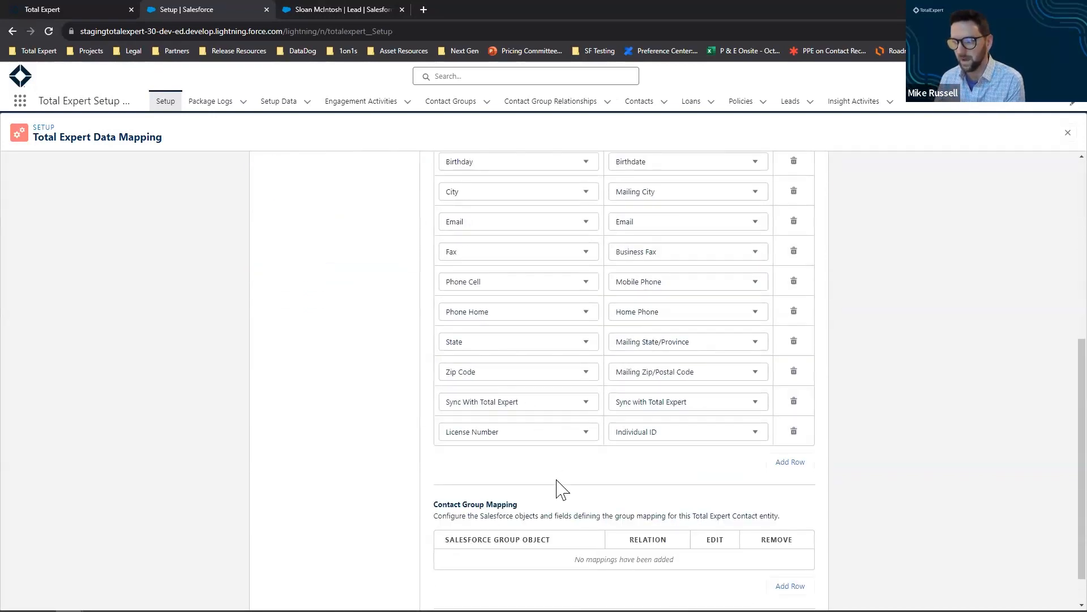
{"action": "scroll", "coordinate": [559, 478], "scroll_direction": "up", "scroll_amount": 6}
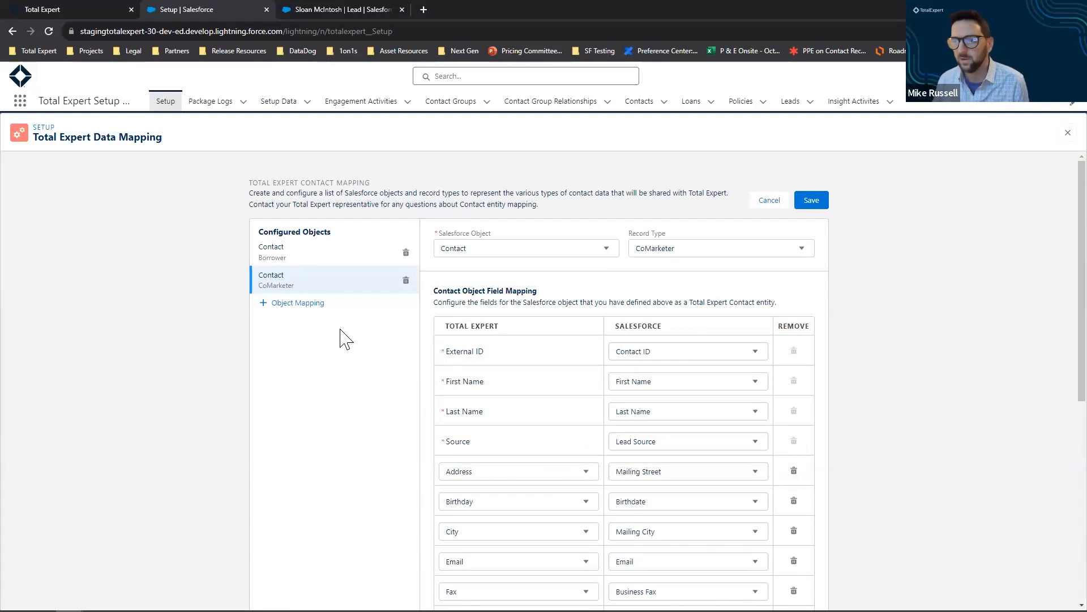
Add an object mapping for the Salesforce Lead object to the Total Expert Contact entity
{"action": "left_click", "coordinate": [319, 305]}
{"action": "left_click", "coordinate": [445, 382]}
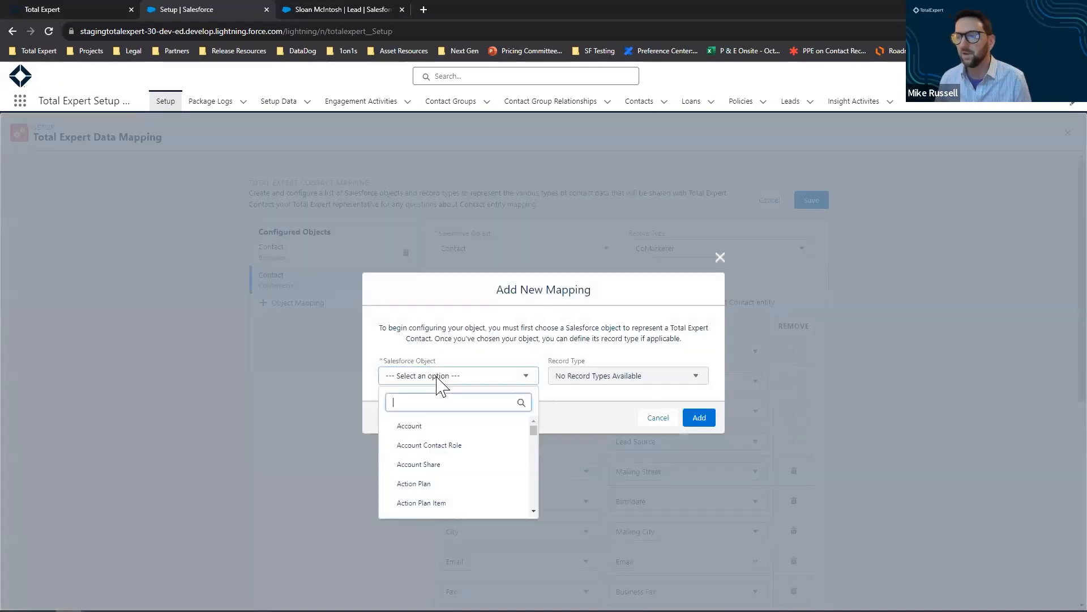
{"action": "type", "text": "Lead"}
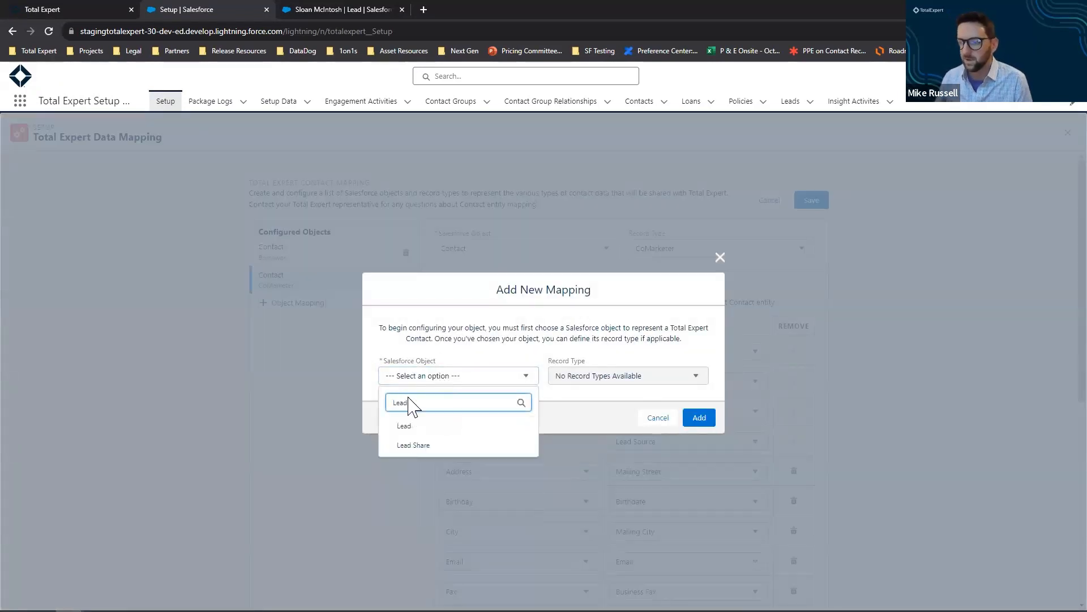
{"action": "left_click", "coordinate": [419, 428]}
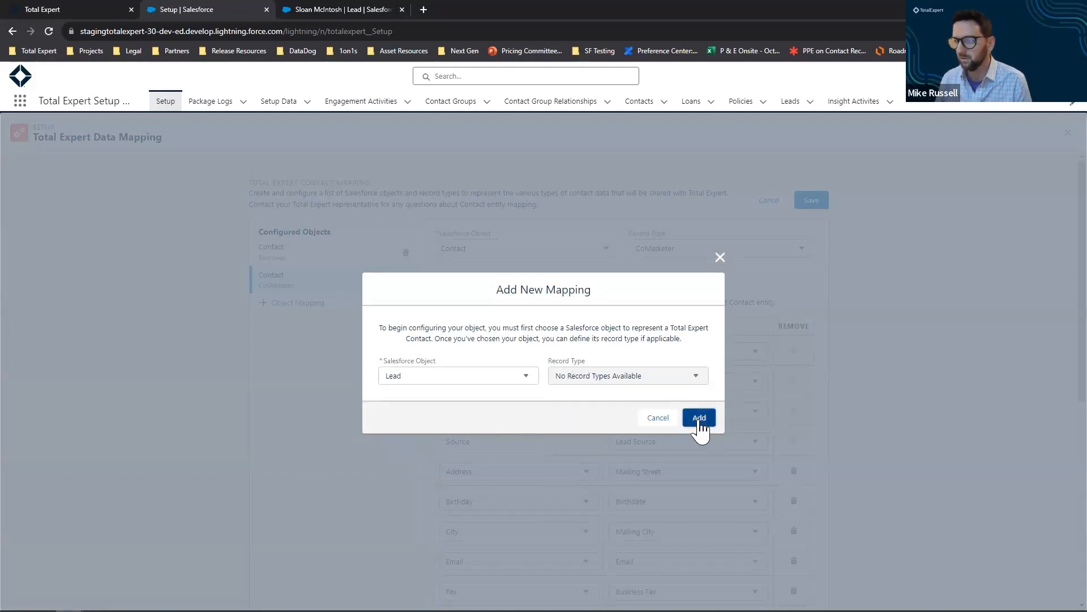
{"action": "left_click", "coordinate": [699, 419]}
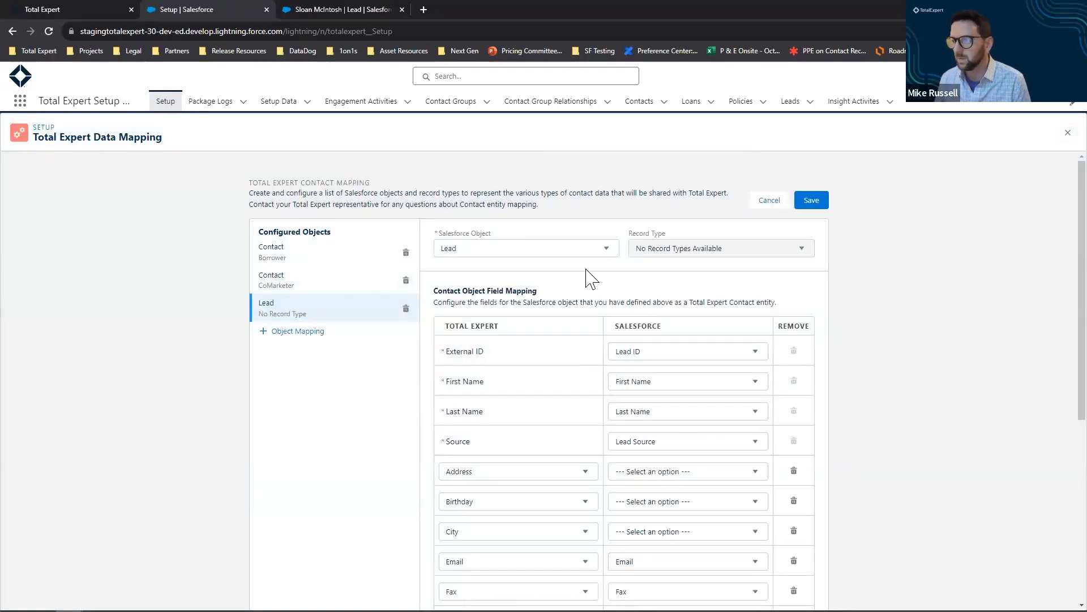
In the Lead object's field mapping, map Address to Salesforce's Address and City to Salesforce's City
{"action": "scroll", "coordinate": [623, 283], "scroll_direction": "down", "scroll_amount": 2}
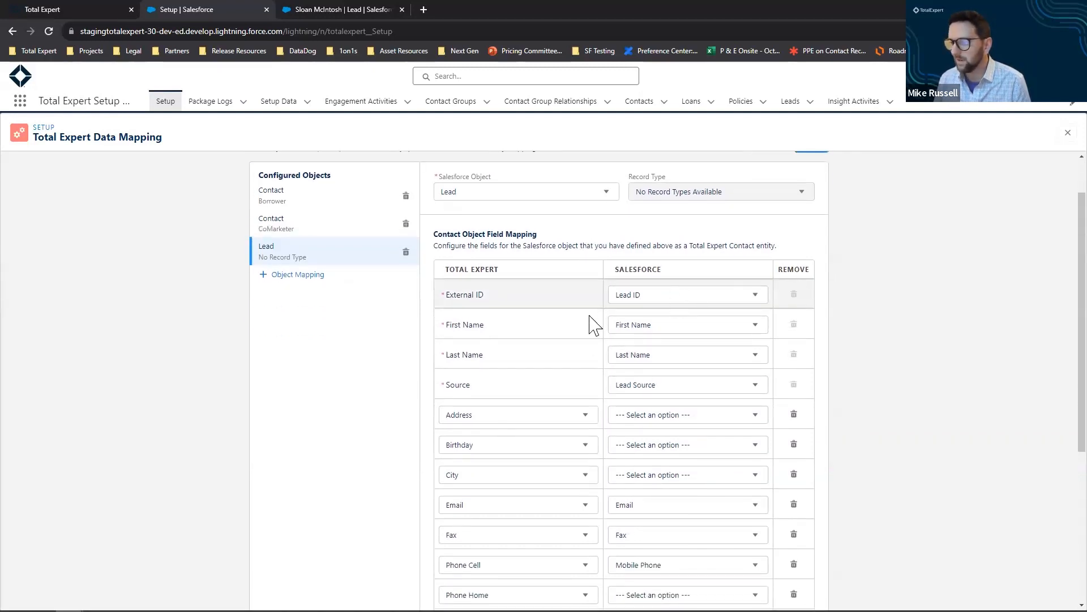
{"action": "left_click", "coordinate": [656, 362]}
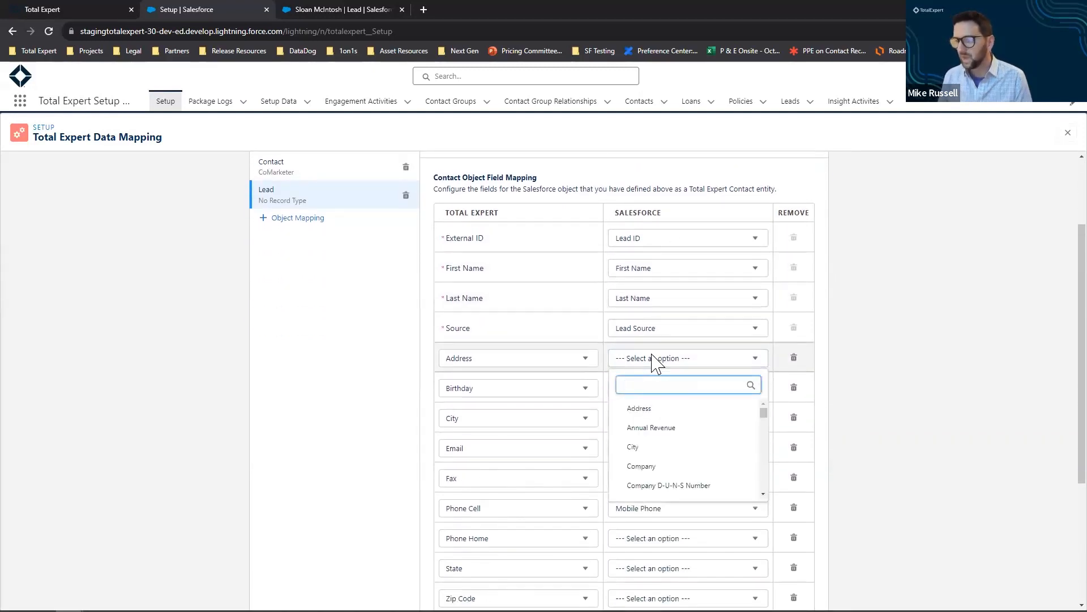
{"action": "left_click", "coordinate": [661, 410]}
{"action": "left_click", "coordinate": [659, 419]}
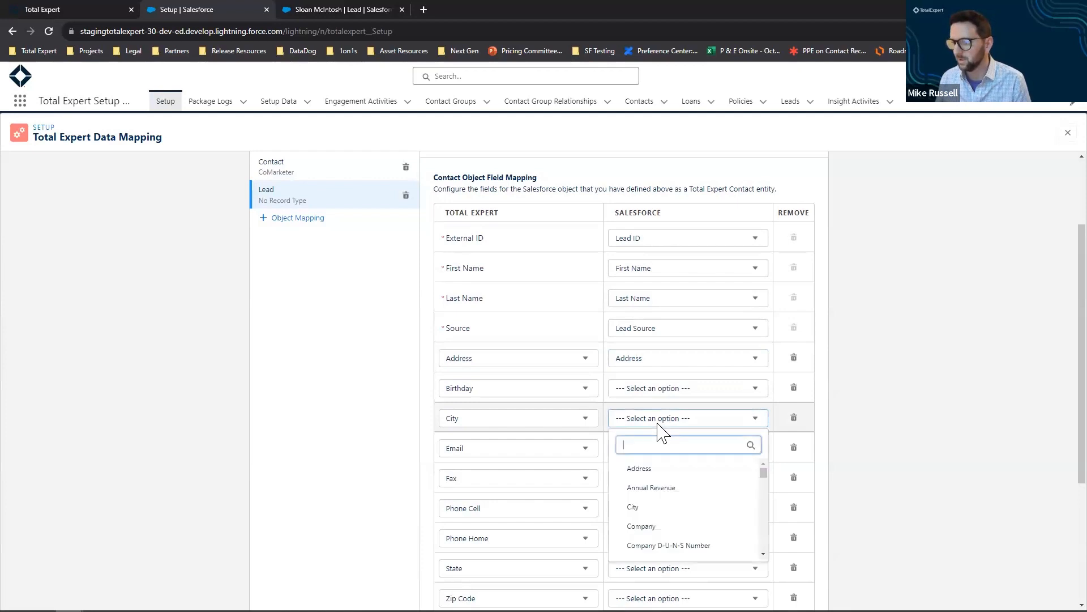
{"action": "type", "text": "city"}
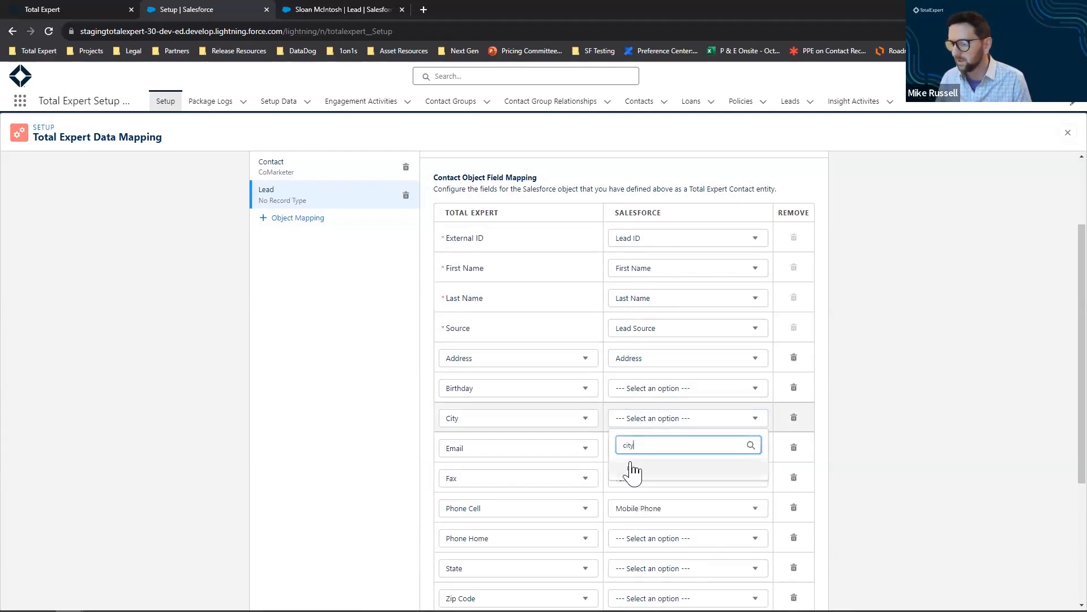
{"action": "left_click", "coordinate": [630, 468]}
{"action": "scroll", "coordinate": [737, 485], "scroll_direction": "down", "scroll_amount": 1}
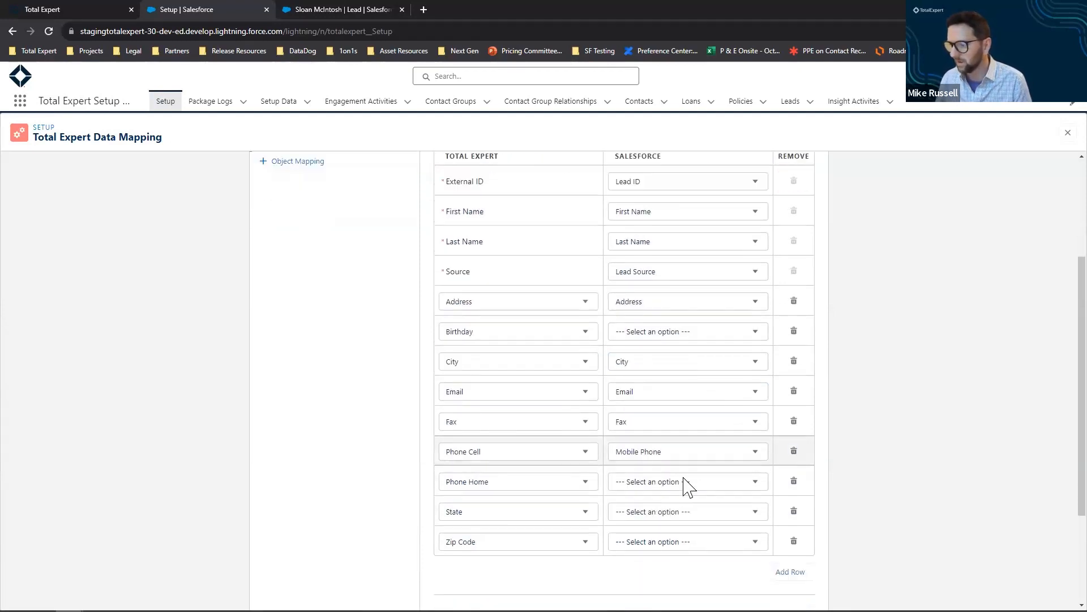
Remove the Phone Home row from the Lead object's field mapping and map State to State/Province
{"action": "left_click", "coordinate": [793, 481]}
{"action": "left_click", "coordinate": [650, 483]}
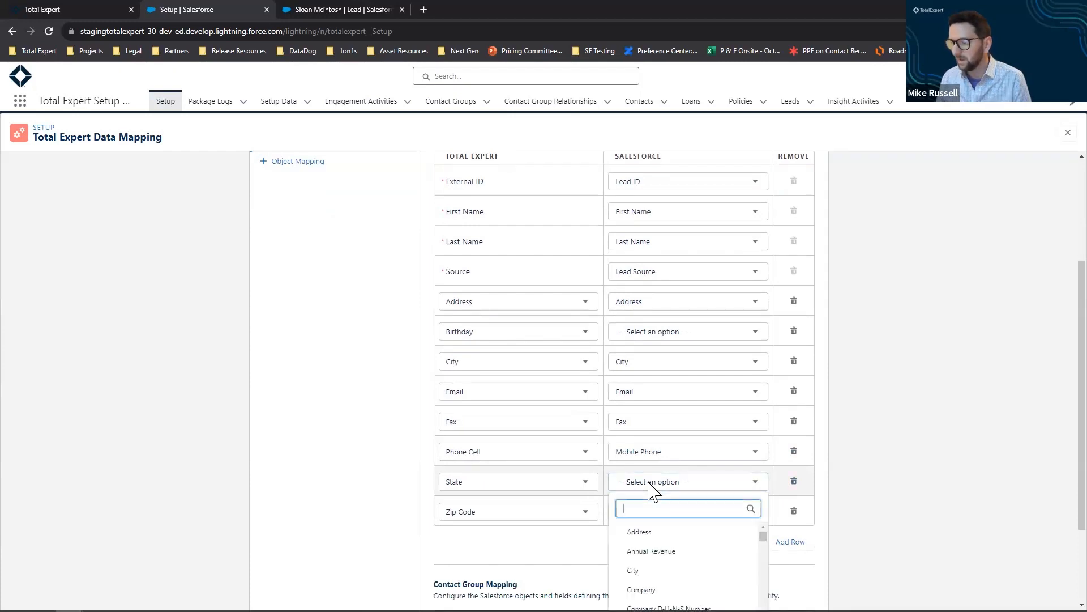
{"action": "type", "text": "state"}
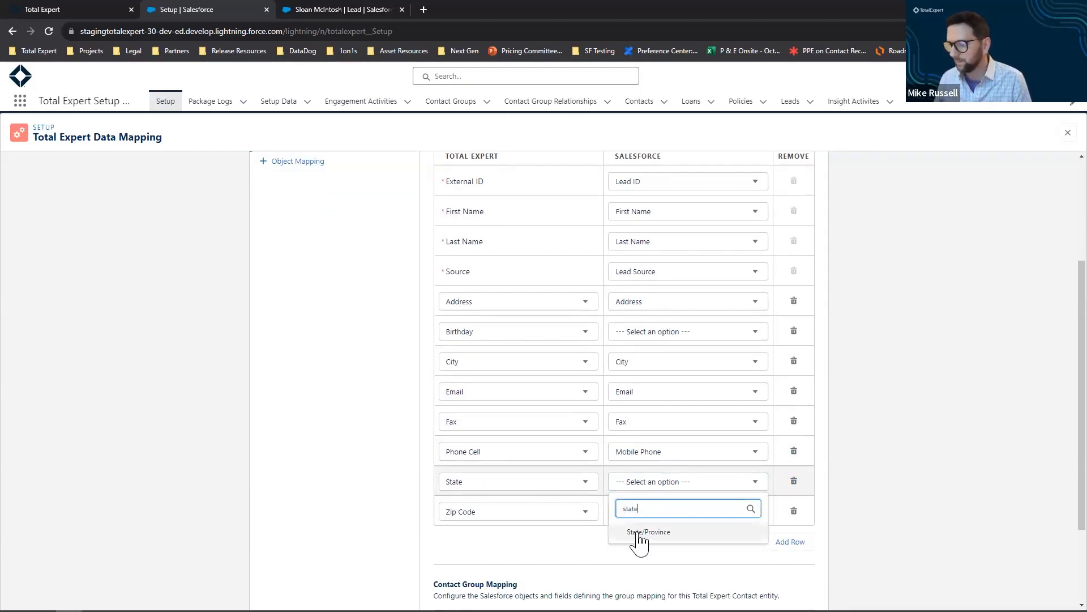
{"action": "left_click", "coordinate": [638, 532]}
Map the Lead object's Zip Code to Zip/Postal Code and save the contact mapping
{"action": "left_click", "coordinate": [652, 513]}
{"action": "type", "text": "zi"}
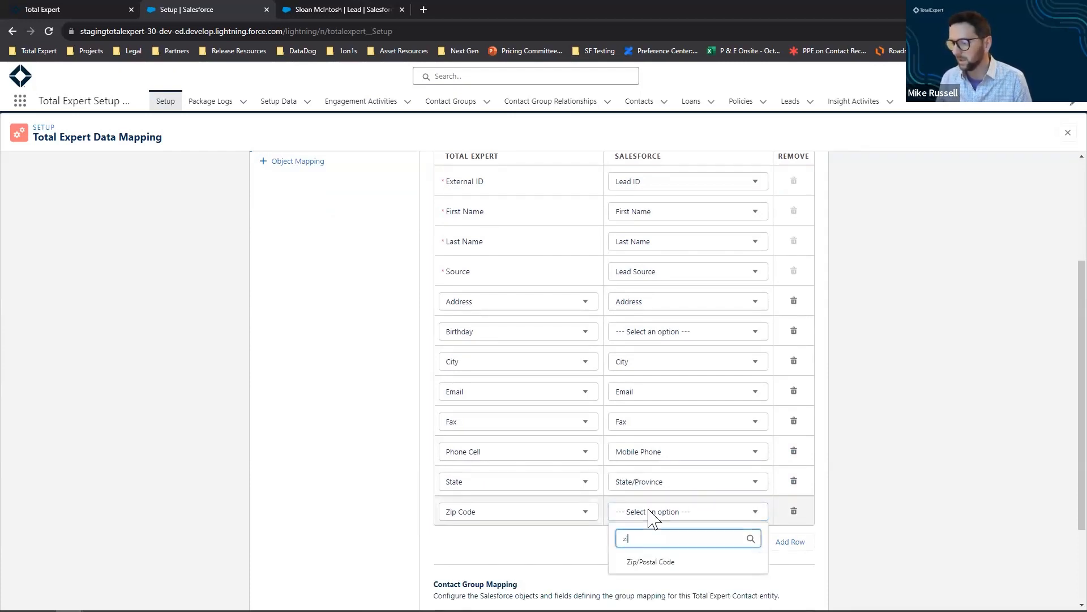
{"action": "left_click", "coordinate": [650, 564]}
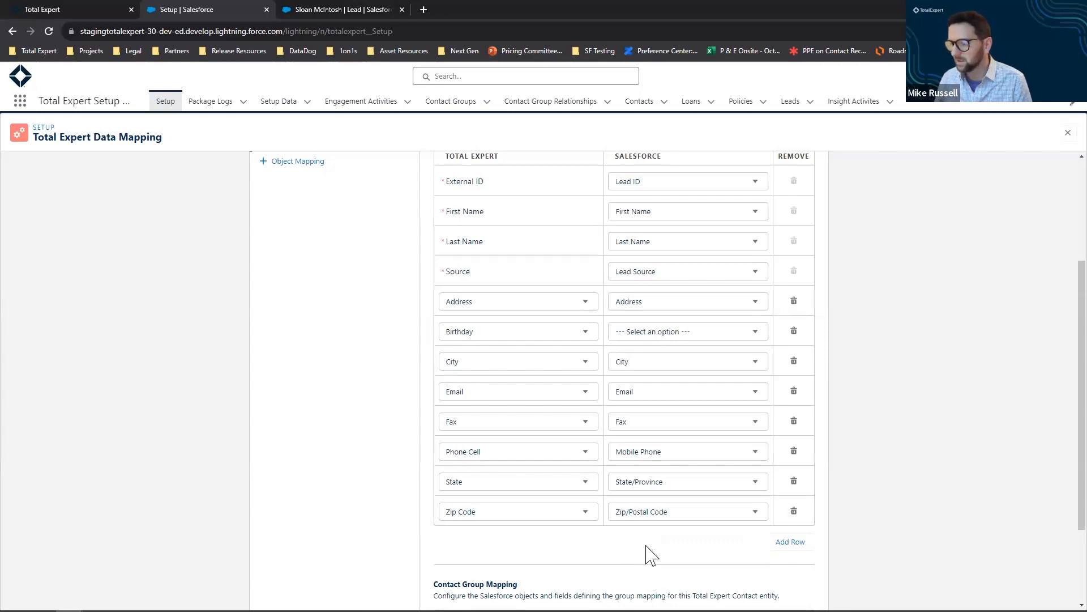
{"action": "scroll", "coordinate": [682, 544], "scroll_direction": "up", "scroll_amount": 3}
{"action": "left_click", "coordinate": [810, 205]}
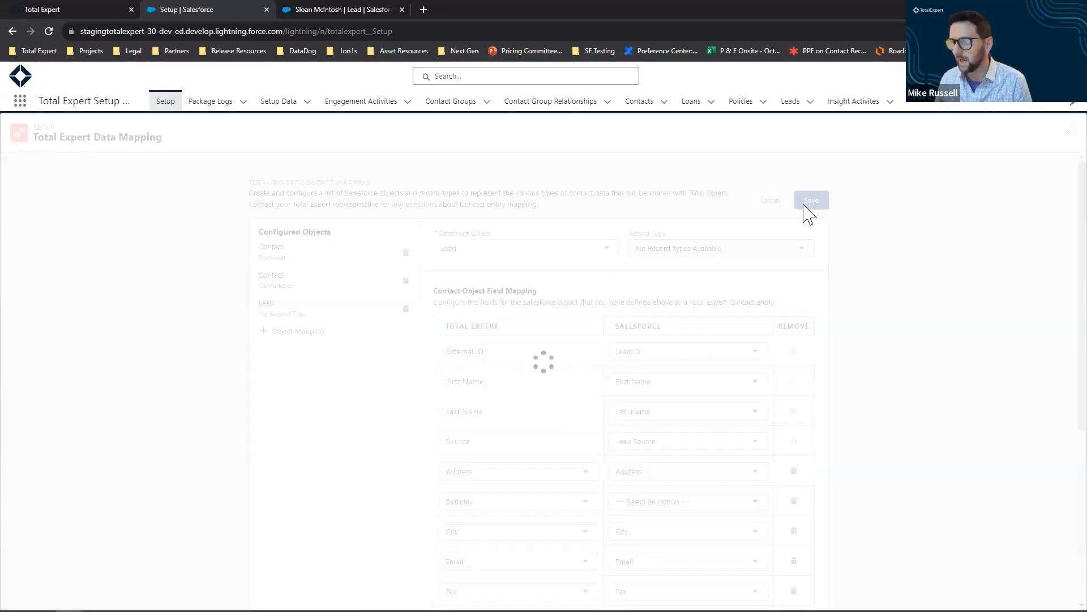
Reopen the Contact entity configuration to check its configured objects, and save the mapping again
{"action": "left_click", "coordinate": [728, 306]}
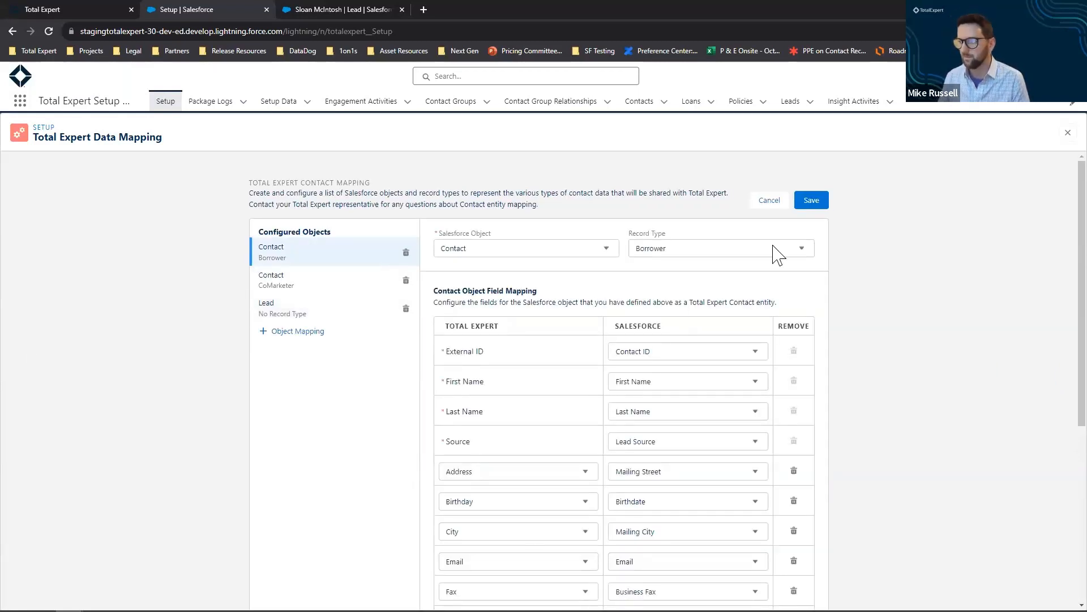
{"action": "left_click", "coordinate": [813, 202]}
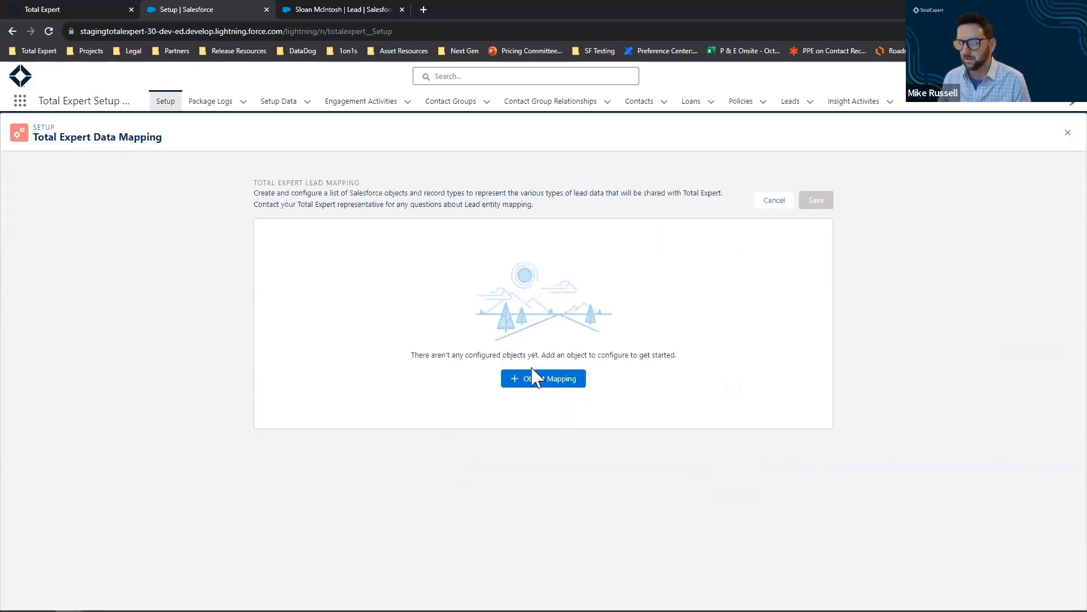
Add an object mapping for the Salesforce Lead object to the Total Expert Lead entity
{"action": "left_click", "coordinate": [537, 383]}
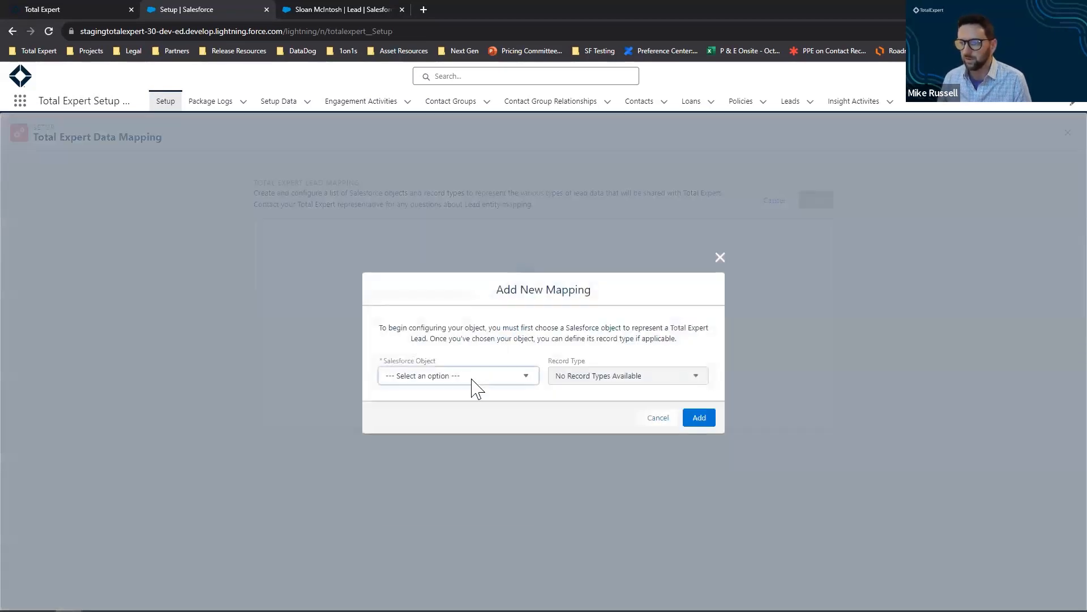
{"action": "left_click", "coordinate": [472, 378]}
{"action": "type", "text": "Lead"}
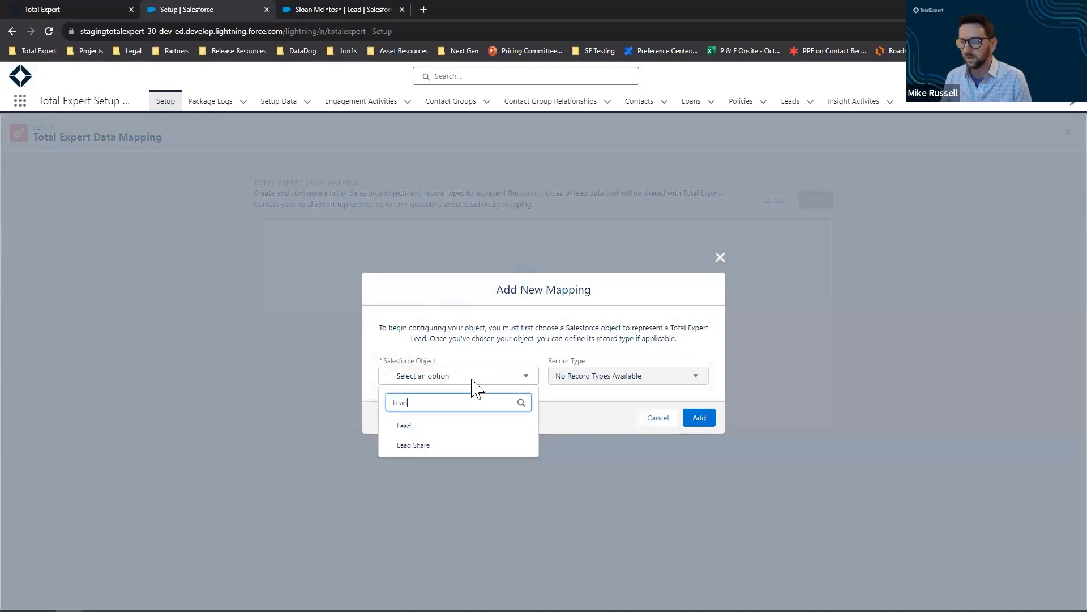
{"action": "left_click", "coordinate": [431, 427]}
{"action": "left_click", "coordinate": [699, 418]}
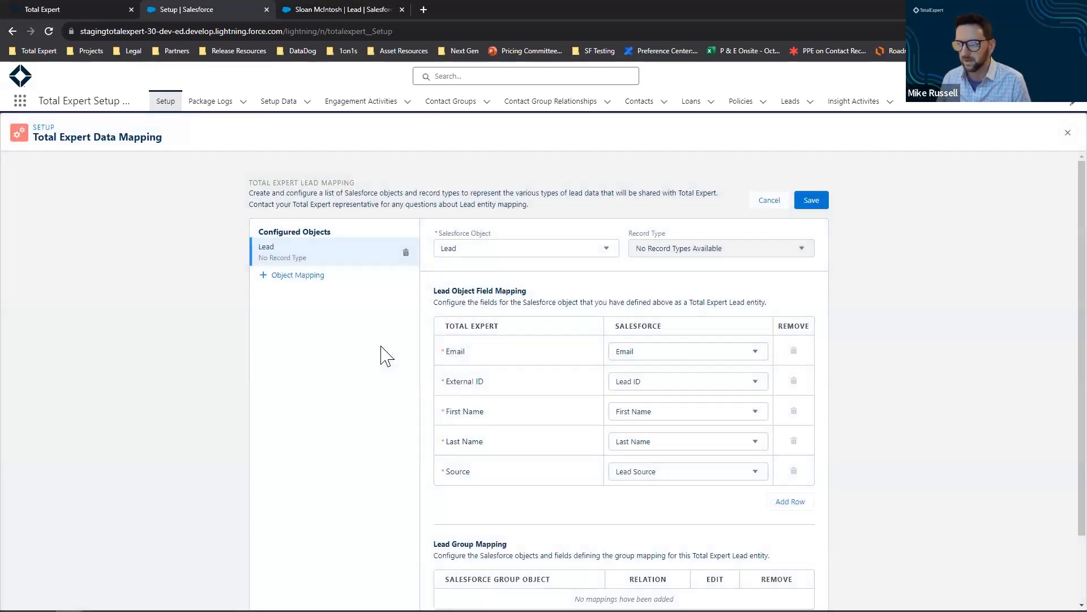
Delete the Lead object mapping from the Total Expert Lead entity's configured objects
{"action": "left_click", "coordinate": [406, 252]}
{"action": "left_click", "coordinate": [698, 391]}
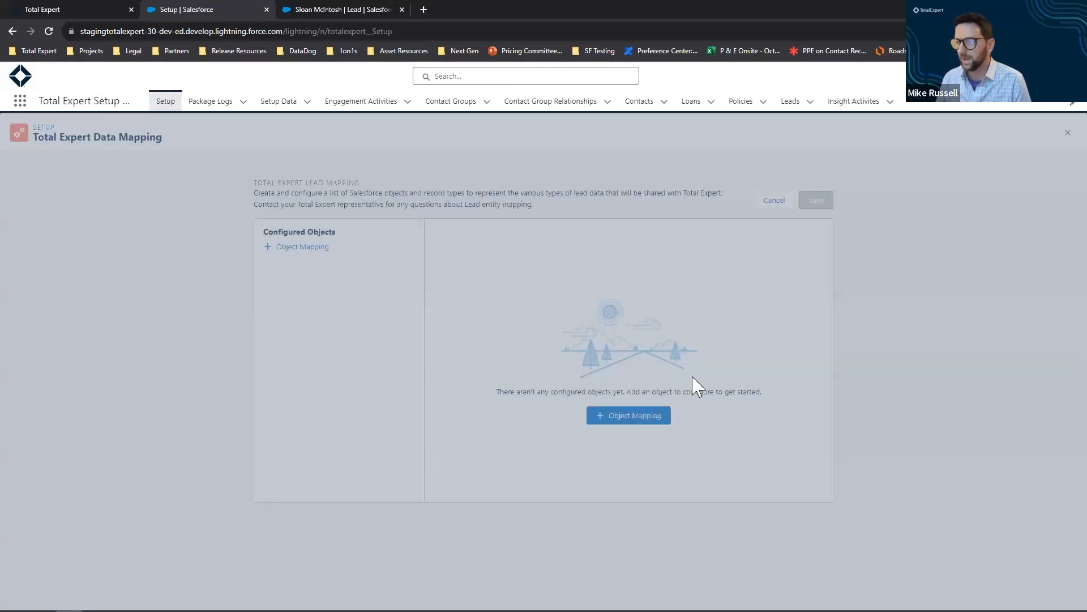
Open the partner-referral lead record from ABC Inc in Salesforce, and open its matching contact profile in Total Expert for comparison
{"action": "left_click", "coordinate": [791, 102]}
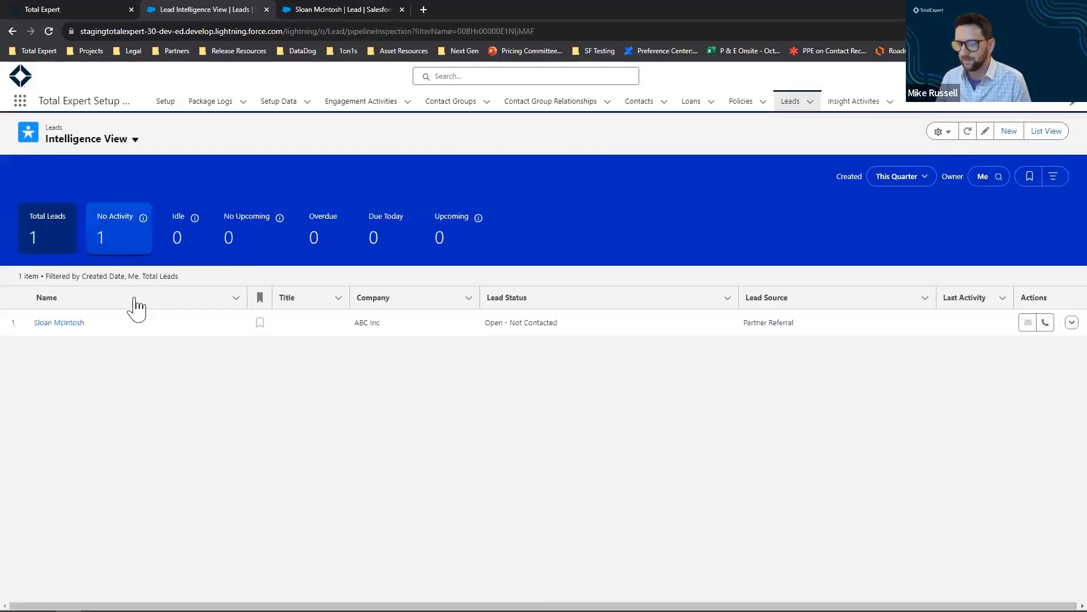
{"action": "left_click", "coordinate": [68, 324]}
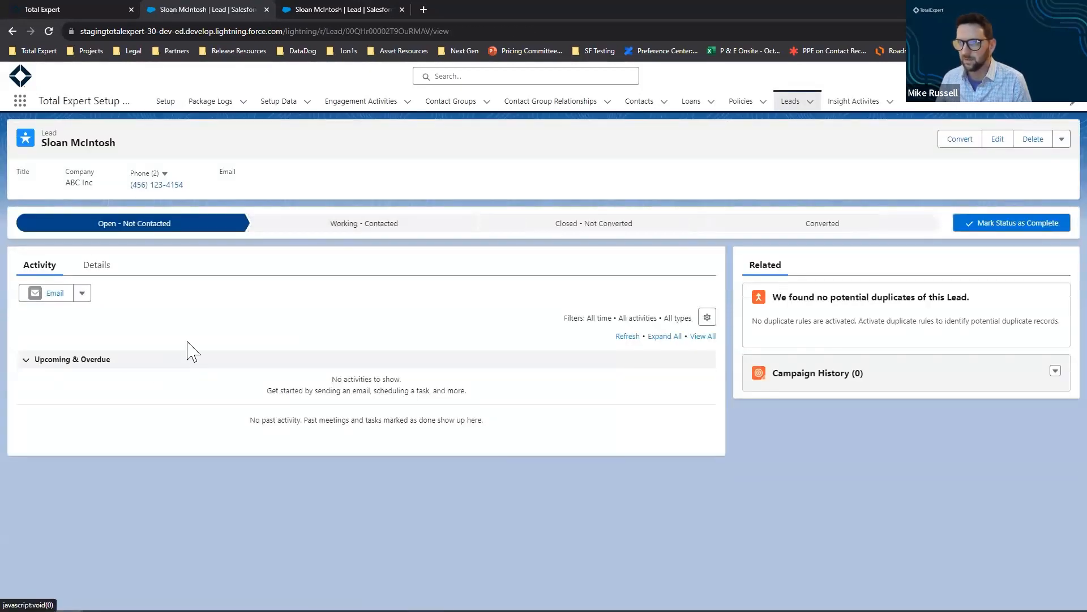
{"action": "left_click", "coordinate": [70, 10]}
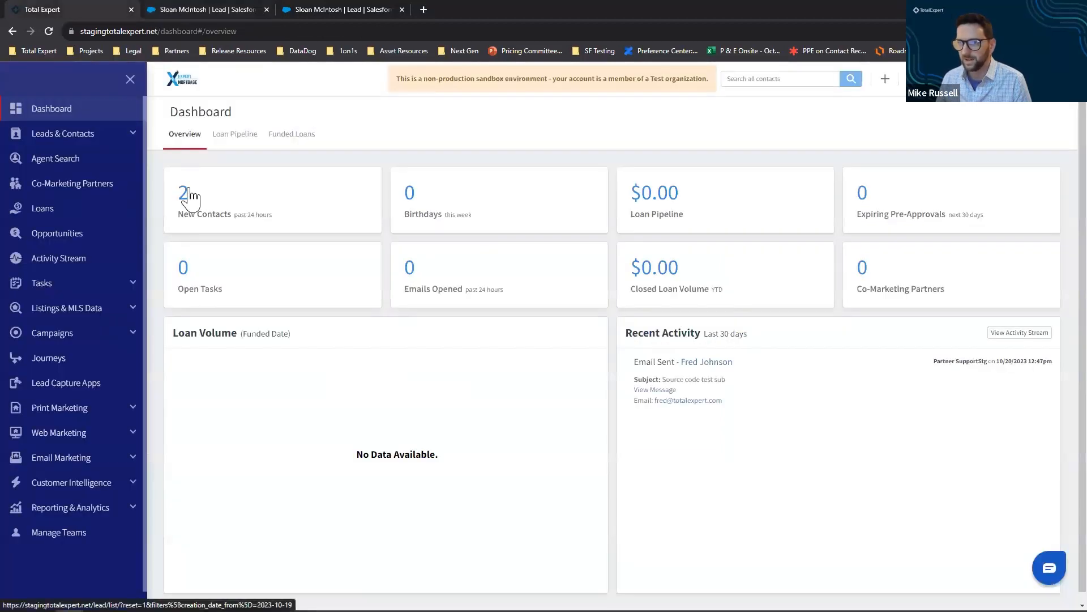
{"action": "left_click", "coordinate": [185, 193]}
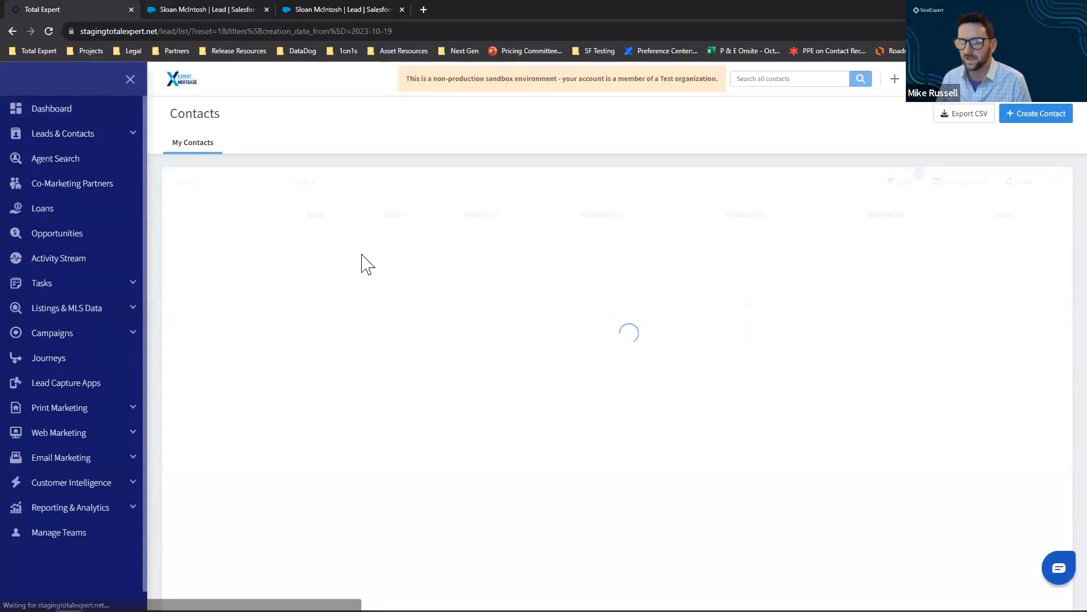
{"action": "left_click", "coordinate": [333, 255]}
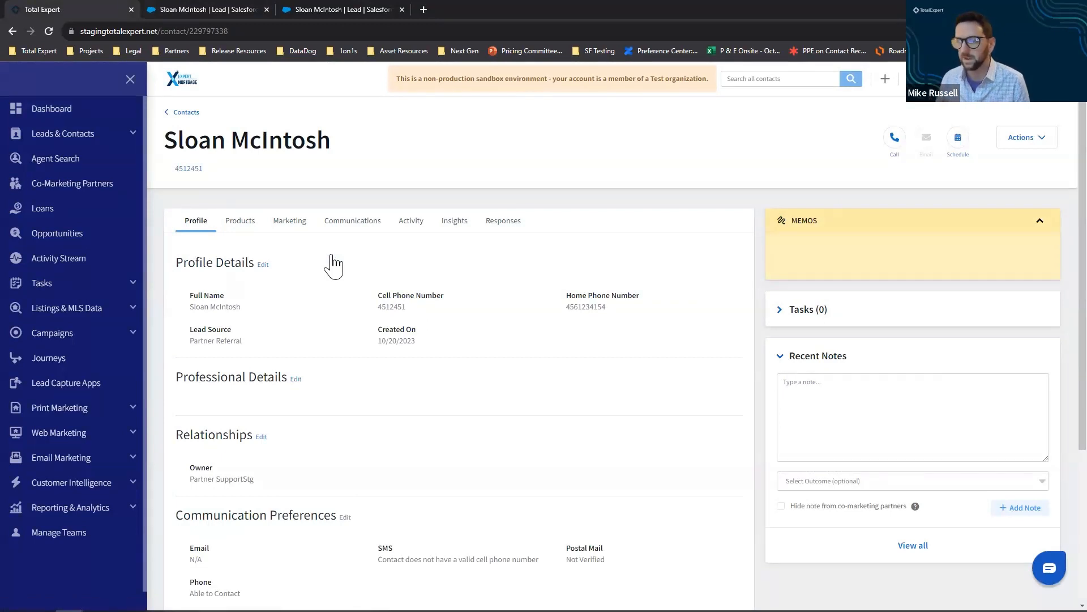
Back in Salesforce, review the Contact entity's Borrower field mappings and its Contact Group mapping, and save the group mapping
{"action": "left_click", "coordinate": [215, 10]}
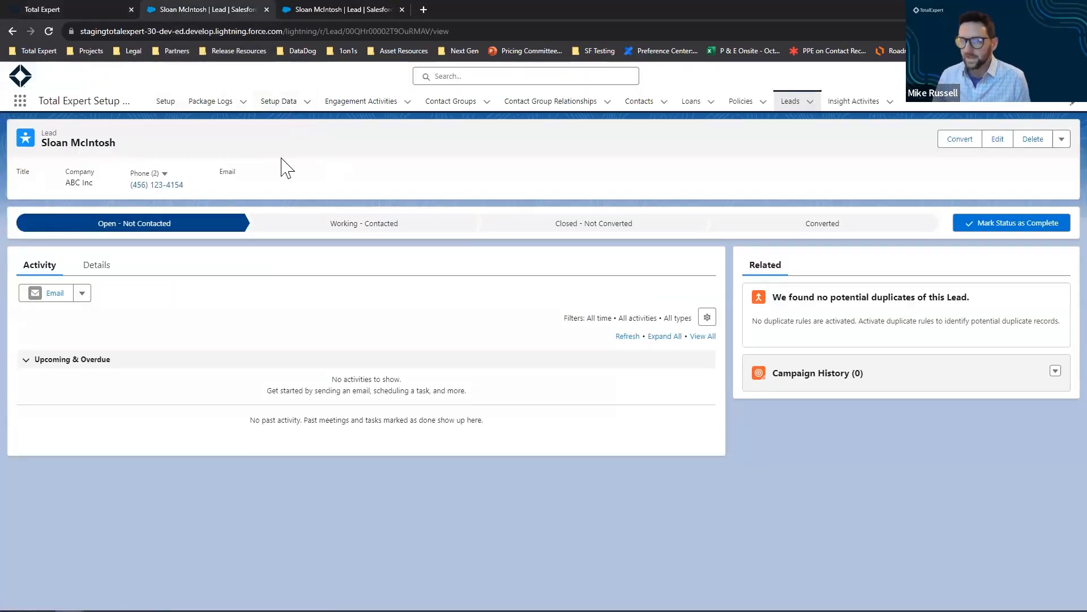
{"action": "left_click", "coordinate": [166, 105]}
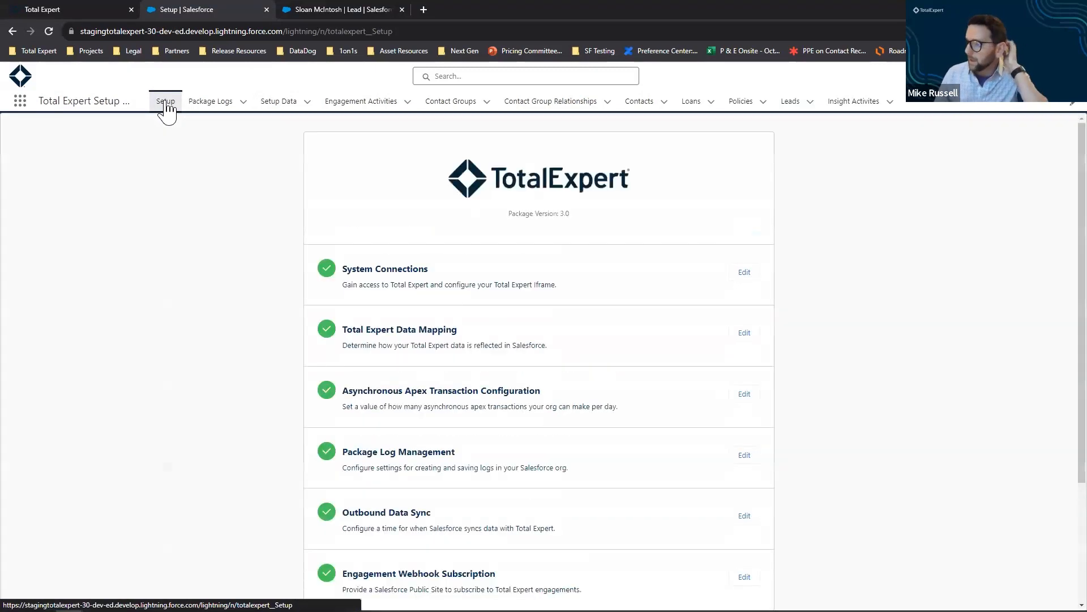
{"action": "left_click", "coordinate": [744, 334]}
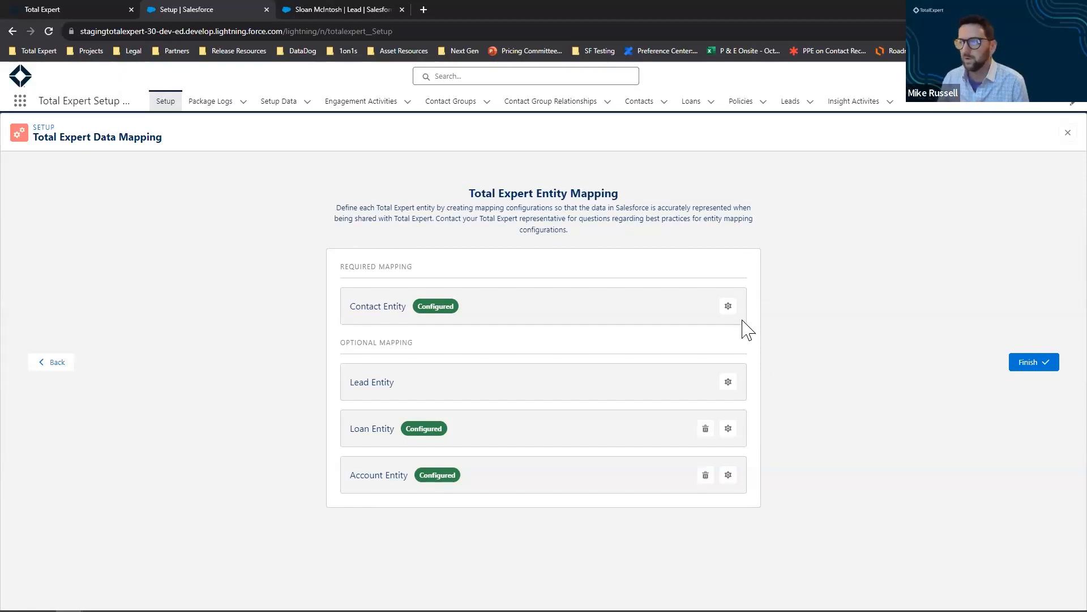
{"action": "left_click", "coordinate": [728, 305]}
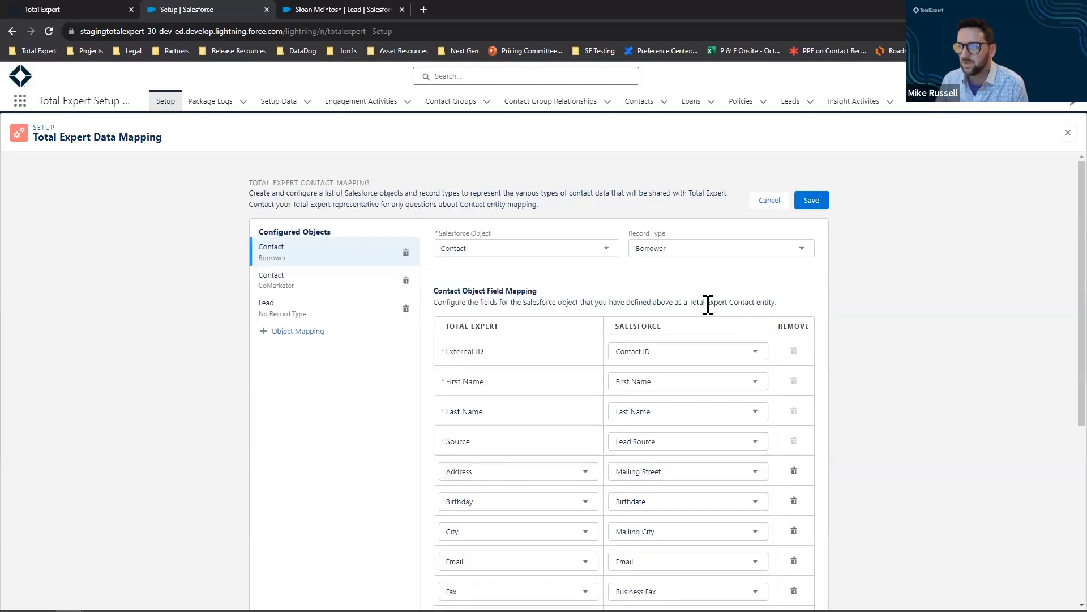
{"action": "scroll", "coordinate": [334, 428], "scroll_direction": "down", "scroll_amount": 3}
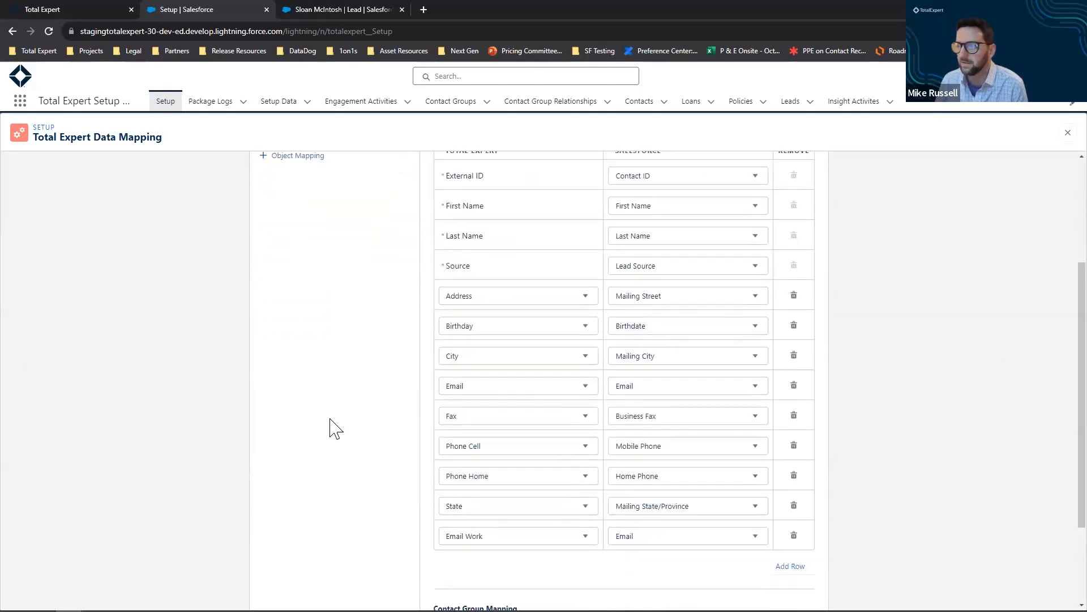
{"action": "scroll", "coordinate": [334, 429], "scroll_direction": "down", "scroll_amount": 2}
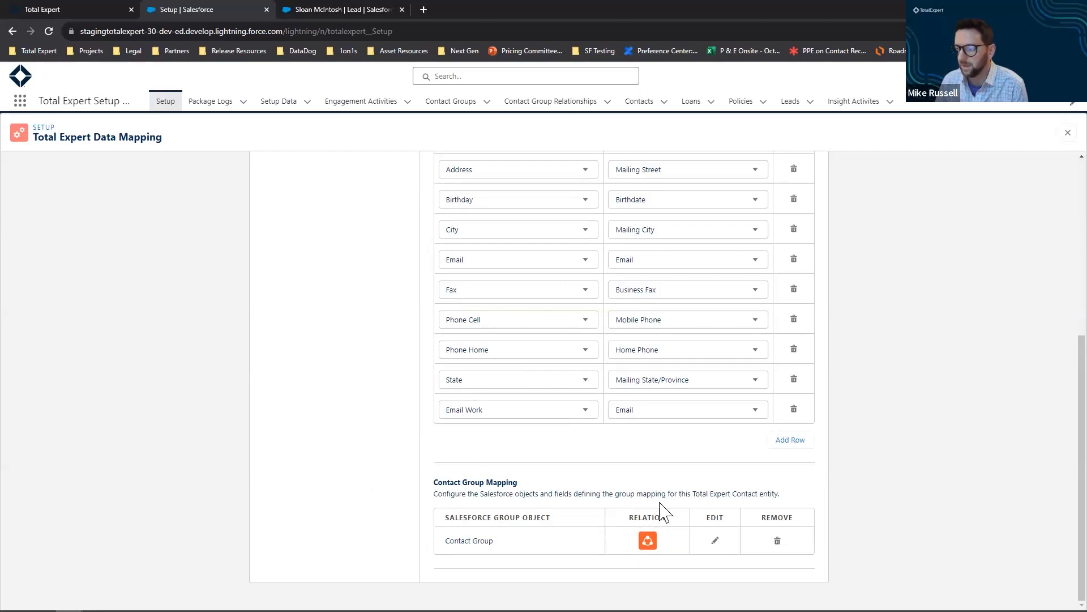
{"action": "left_click", "coordinate": [715, 542]}
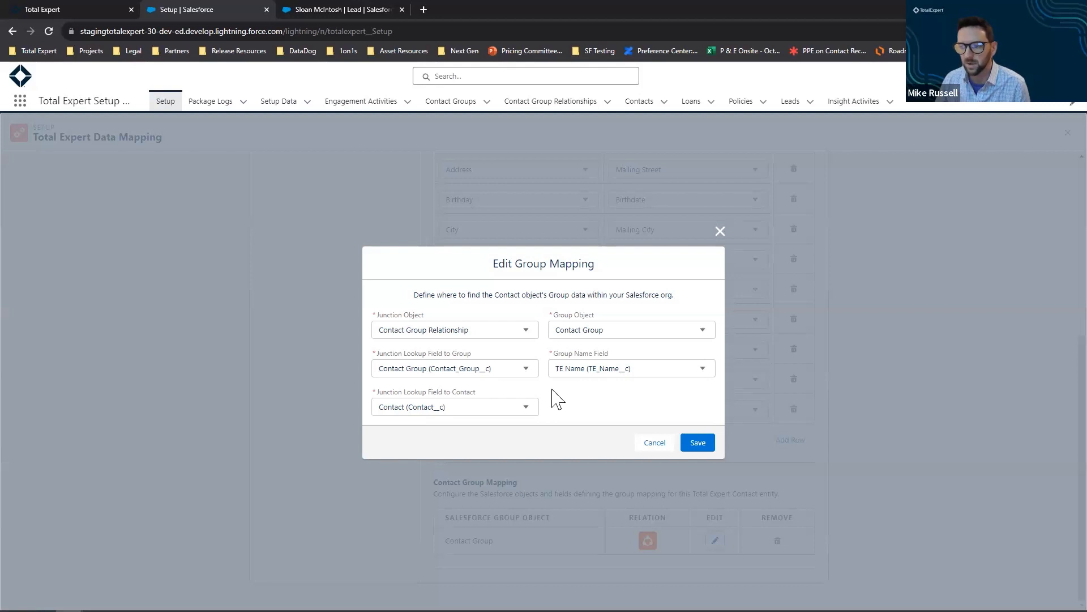
{"action": "left_click", "coordinate": [708, 445]}
{"action": "scroll", "coordinate": [566, 470], "scroll_direction": "up", "scroll_amount": 5}
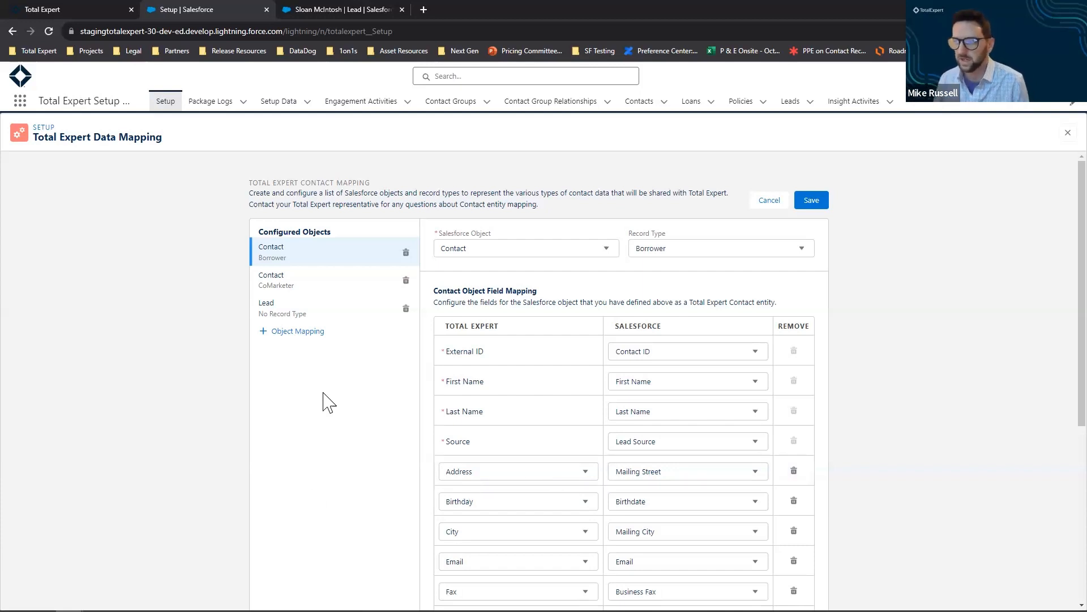
Open the Buyer contact group relationship record and check its linked contact and contact group
{"action": "left_click", "coordinate": [557, 111]}
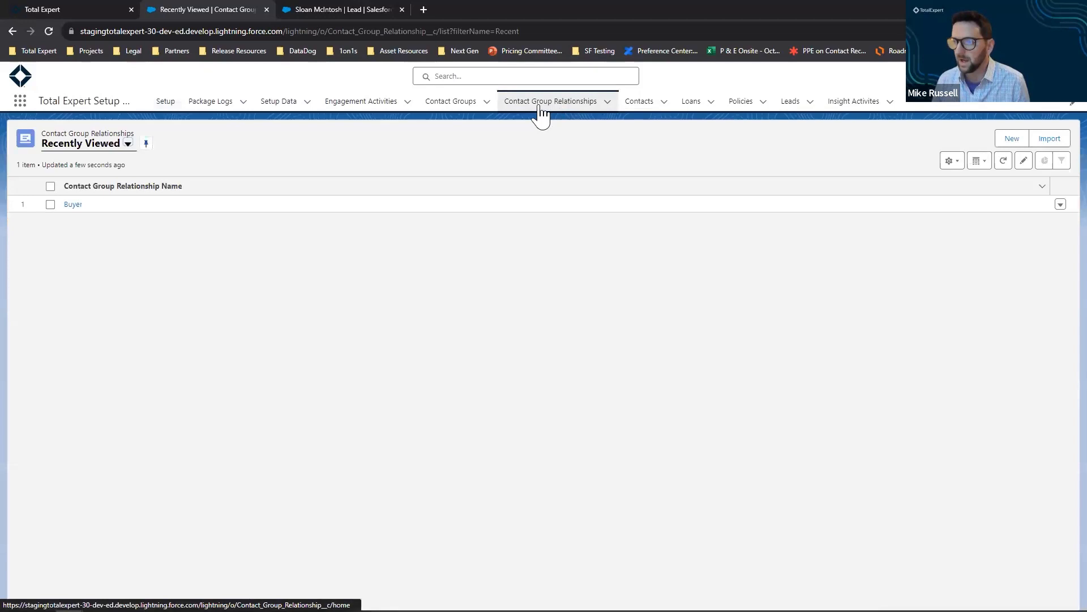
{"action": "left_click", "coordinate": [71, 205]}
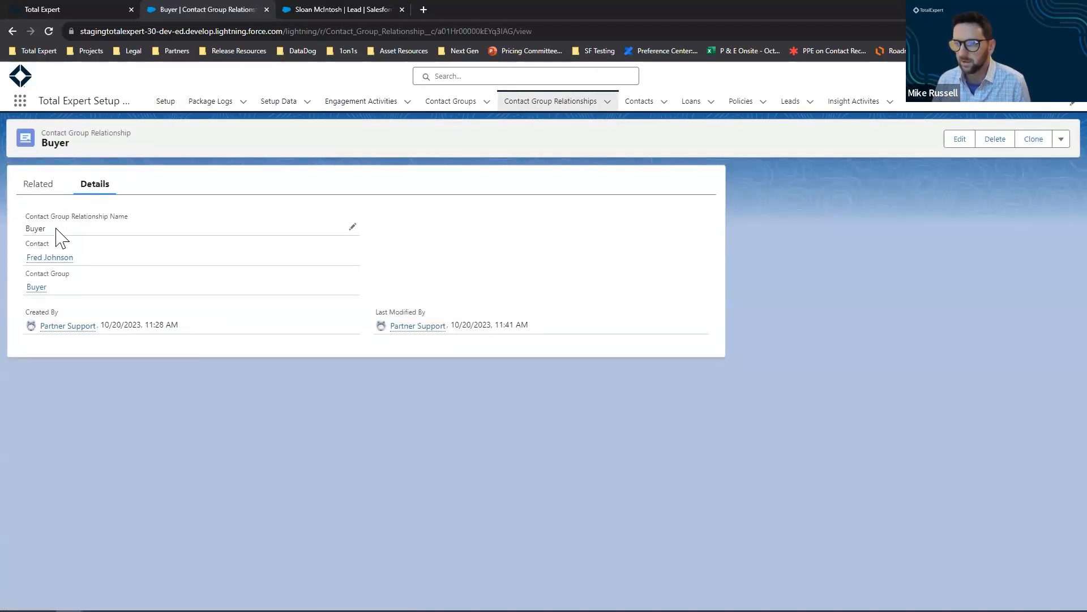
{"action": "left_click_drag", "start_coordinate": [56, 230], "coordinate": [25, 231]}
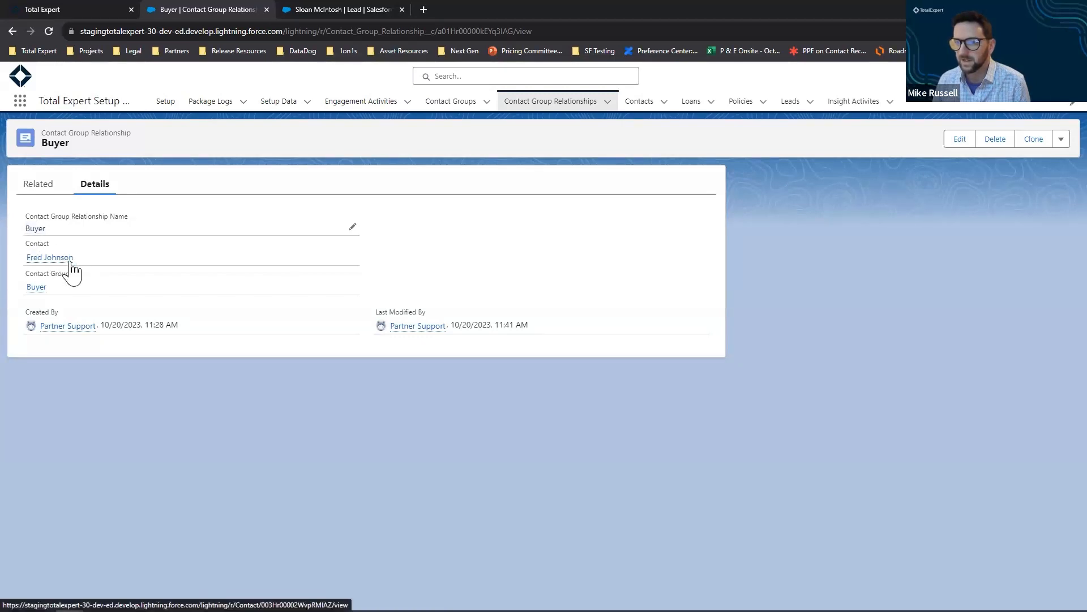
{"action": "mouse_move", "coordinate": [62, 258]}
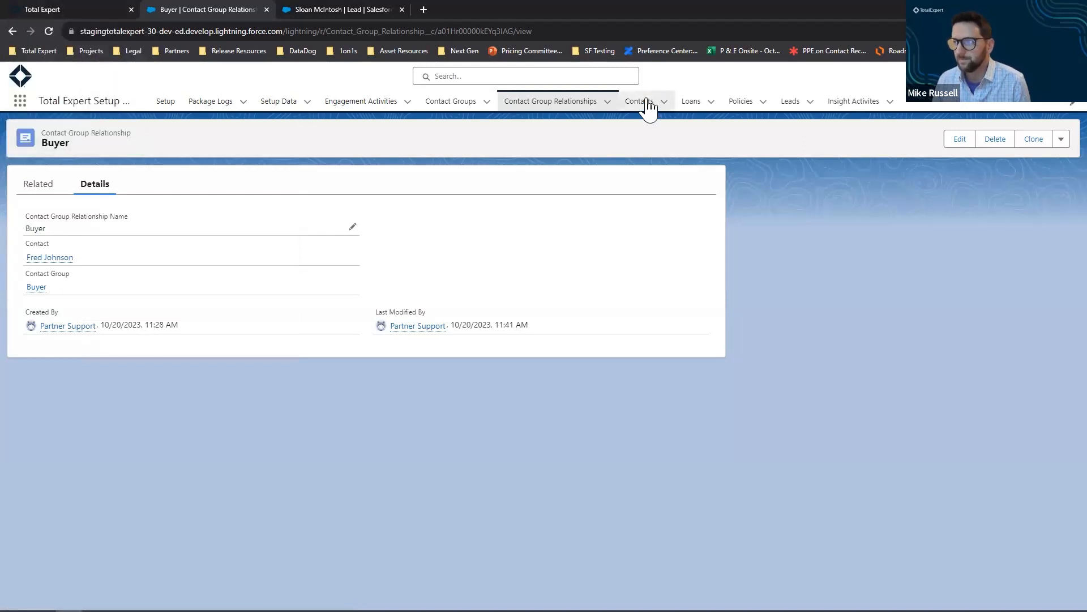
Switch to Total Expert, open the profile of the contact linked to the Buyer relationship, and check its assigned groups
{"action": "left_click", "coordinate": [60, 9]}
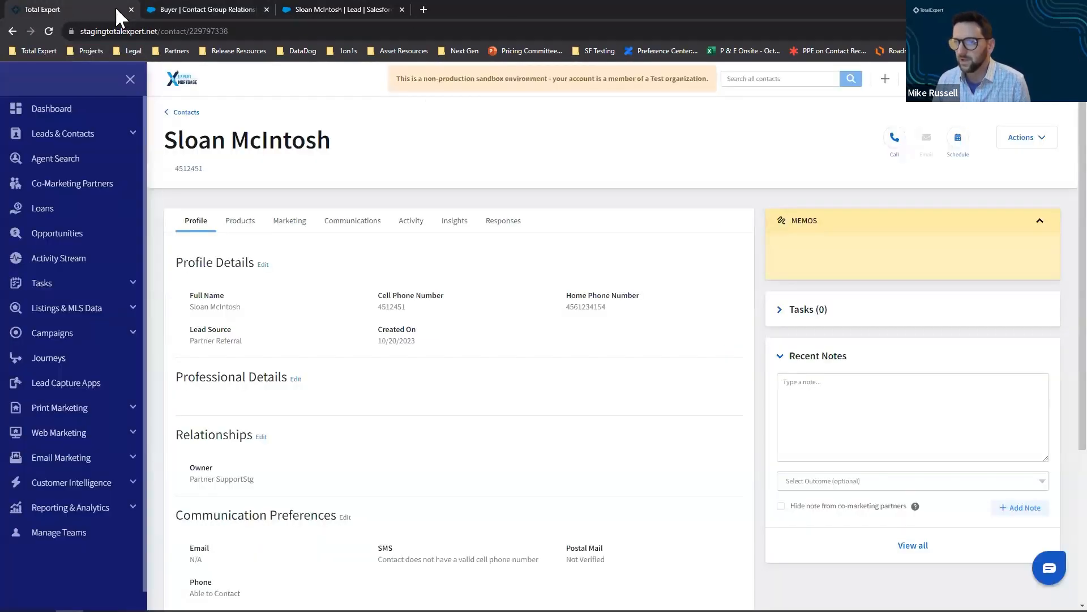
{"action": "left_click", "coordinate": [177, 115]}
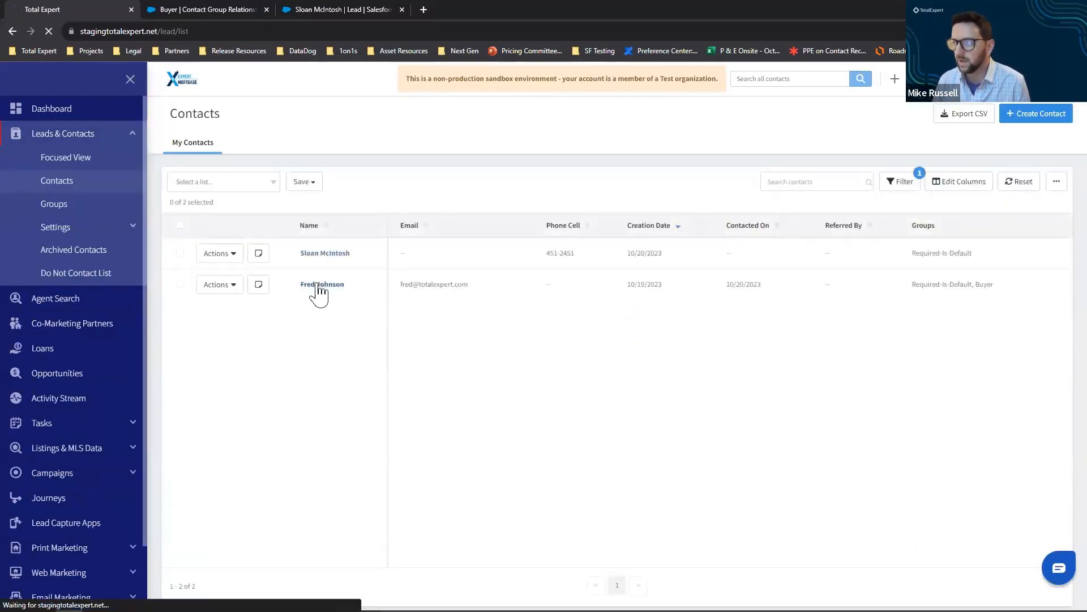
{"action": "left_click", "coordinate": [321, 284]}
{"action": "scroll", "coordinate": [260, 401], "scroll_direction": "down", "scroll_amount": 5}
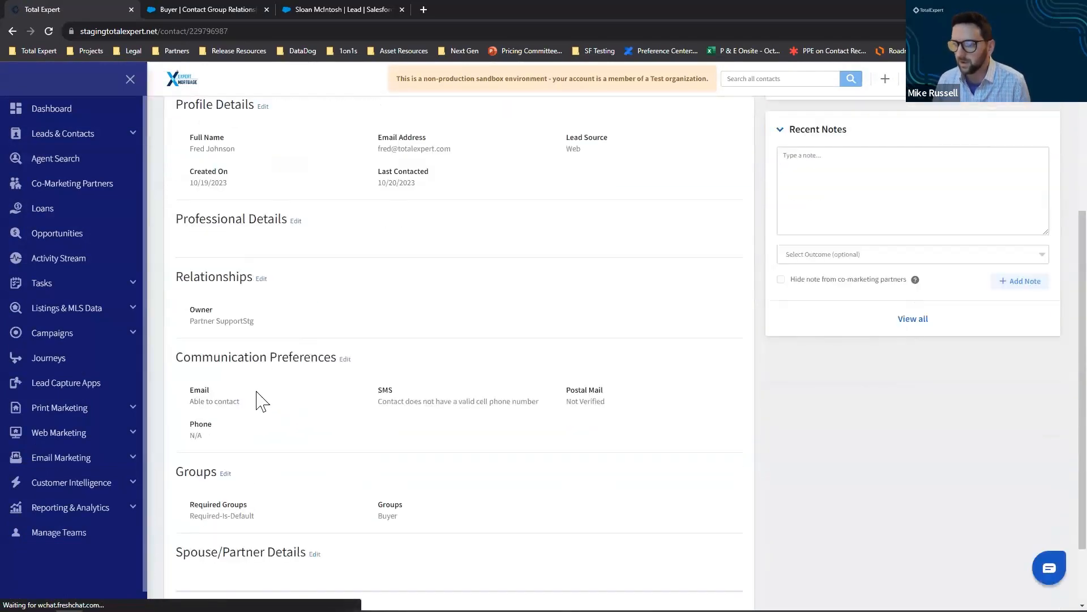
{"action": "left_click_drag", "start_coordinate": [397, 459], "coordinate": [374, 452]}
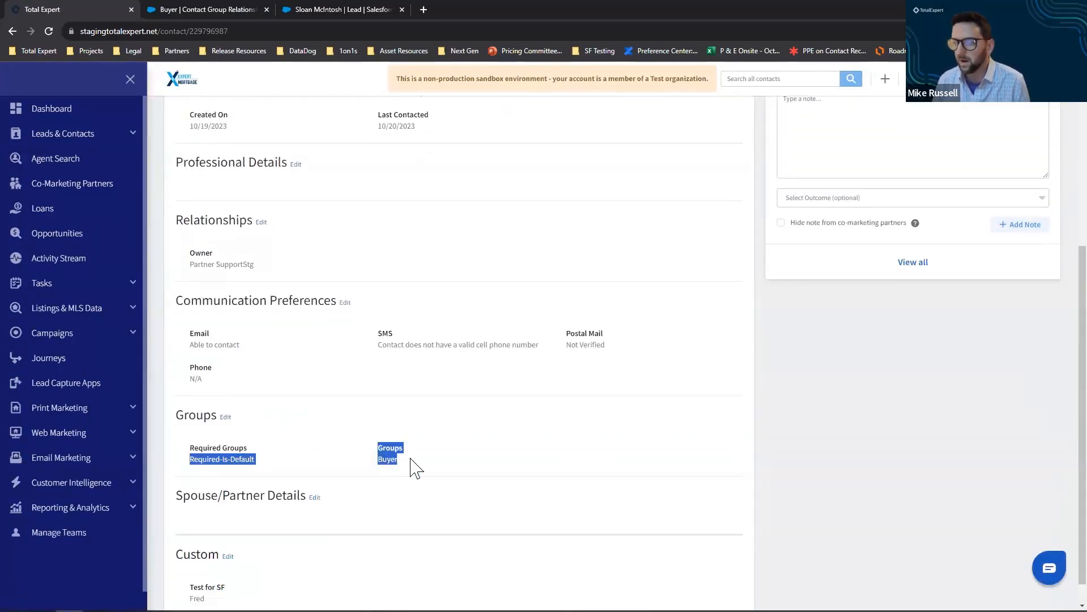
{"action": "left_click", "coordinate": [417, 459]}
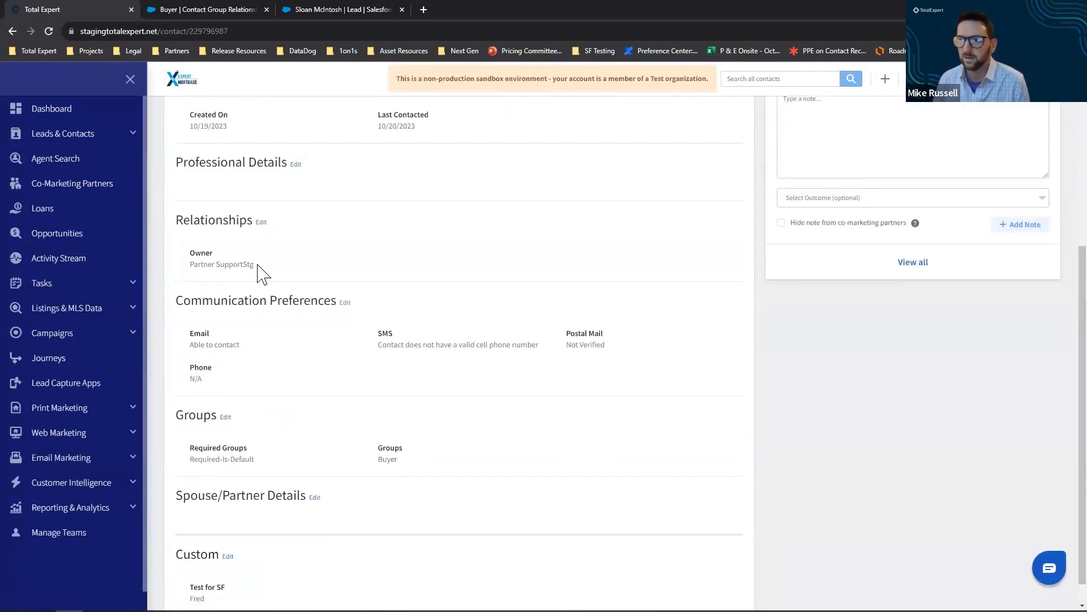
Back in Salesforce, map the Loan entity's Borrower participant role to Contact (Borrower), and save the participant and loan mappings
{"action": "left_click", "coordinate": [175, 8]}
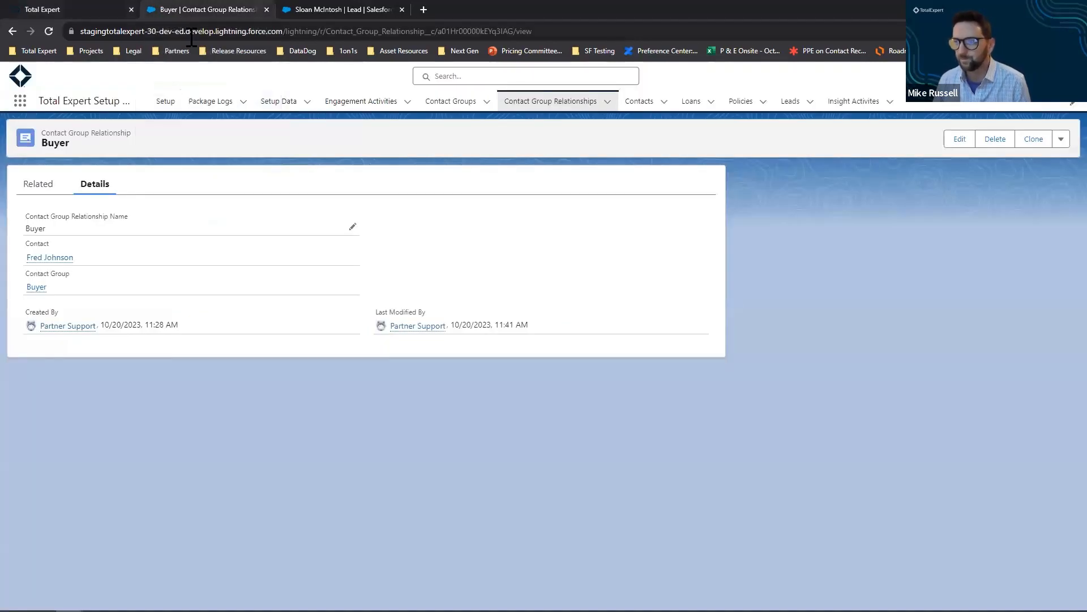
{"action": "left_click", "coordinate": [170, 104]}
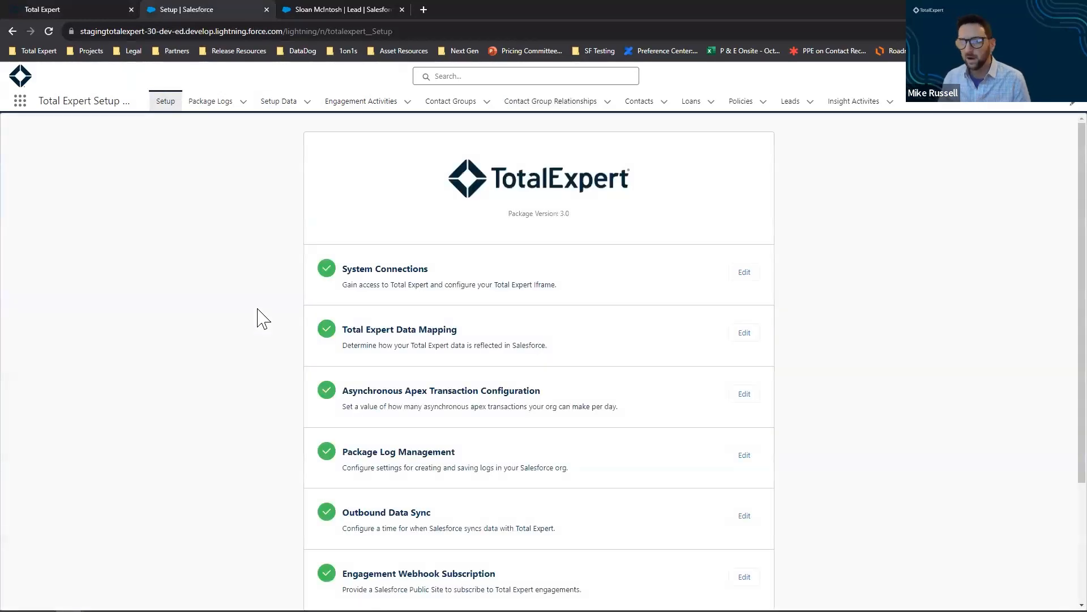
{"action": "left_click", "coordinate": [732, 339]}
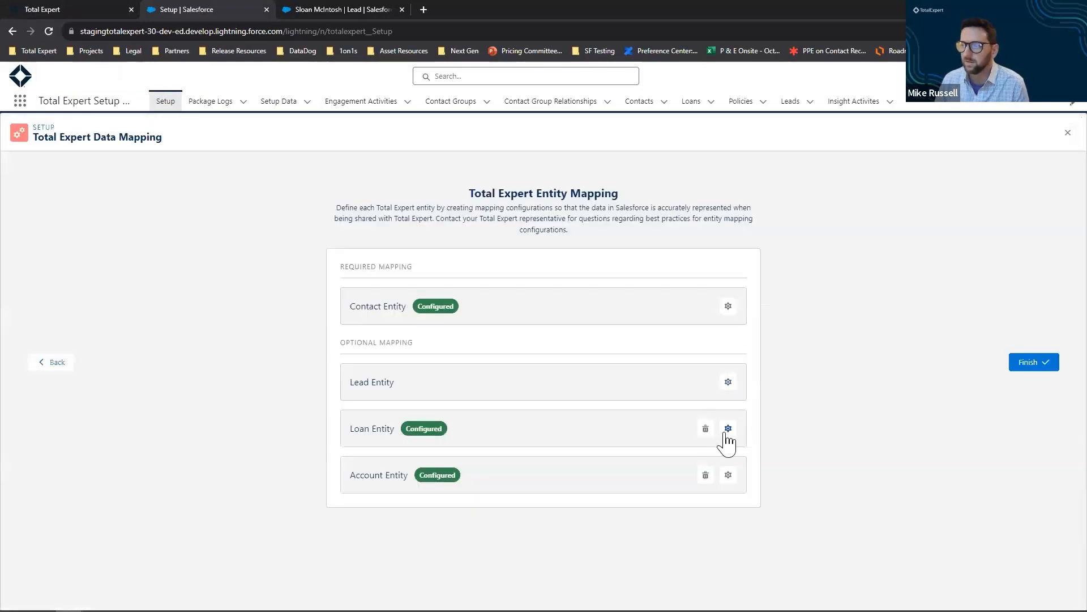
{"action": "left_click", "coordinate": [729, 429]}
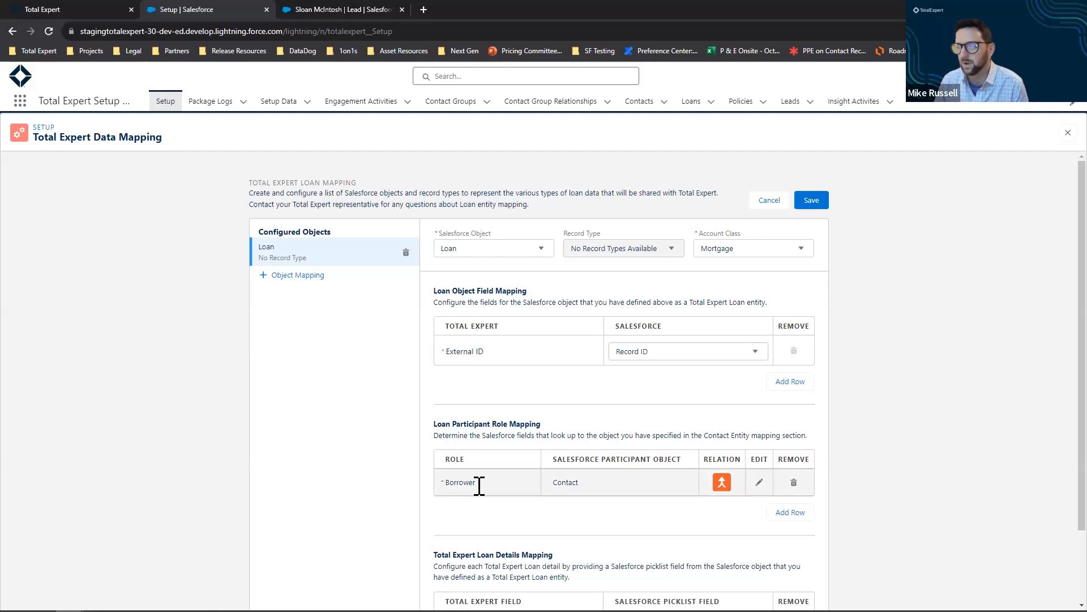
{"action": "left_click", "coordinate": [761, 483]}
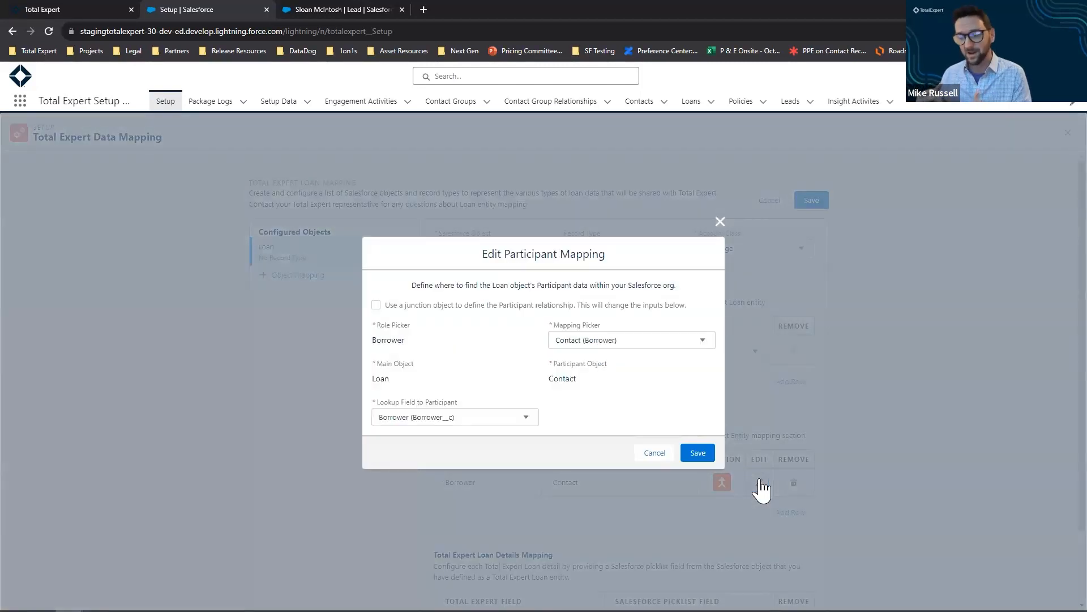
{"action": "left_click", "coordinate": [609, 342]}
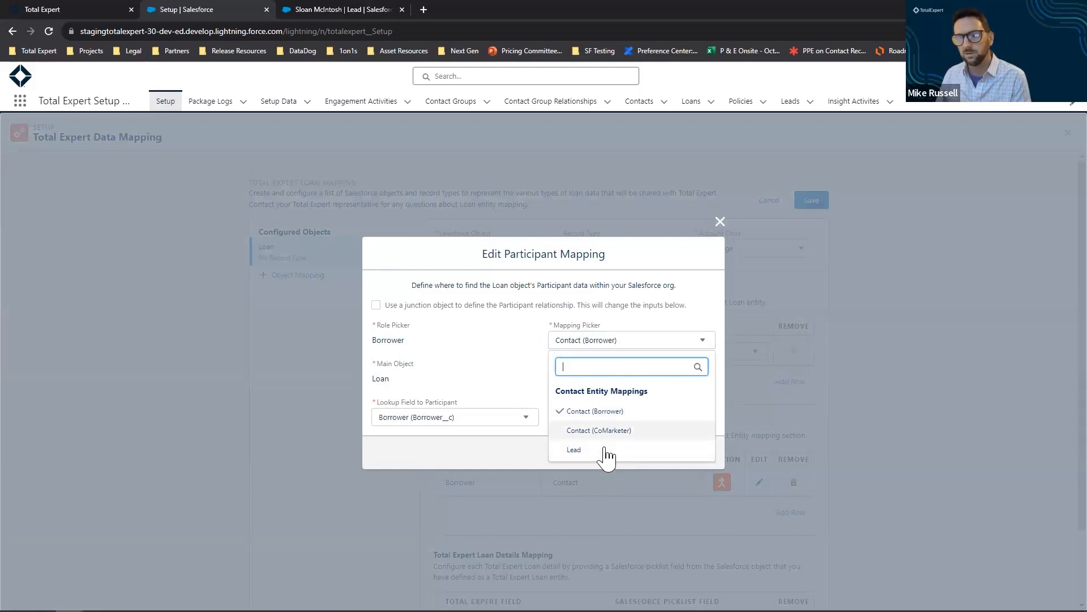
{"action": "left_click", "coordinate": [605, 414]}
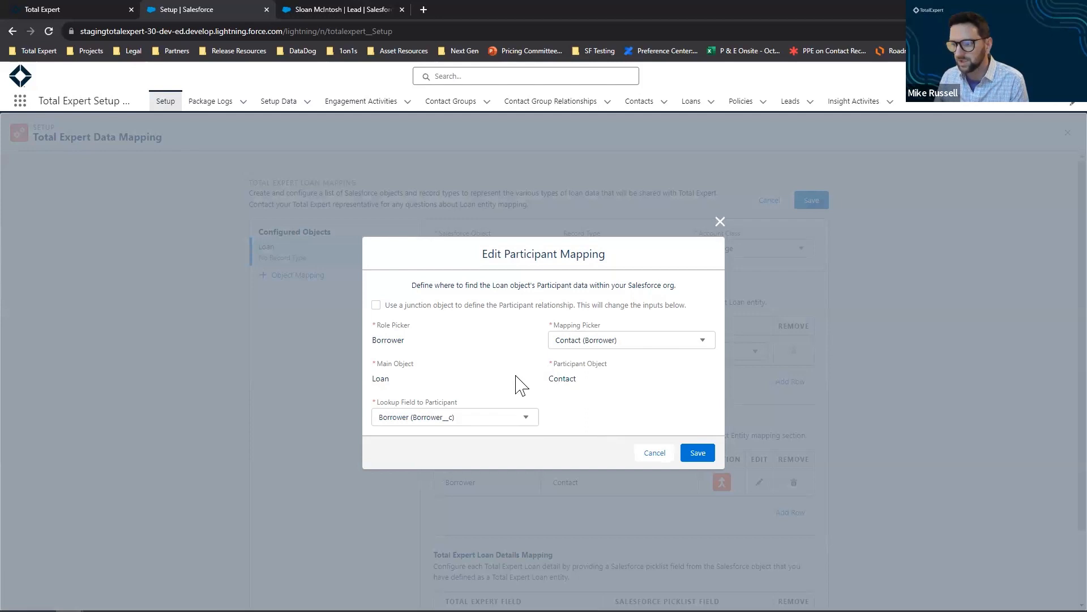
{"action": "left_click", "coordinate": [697, 453]}
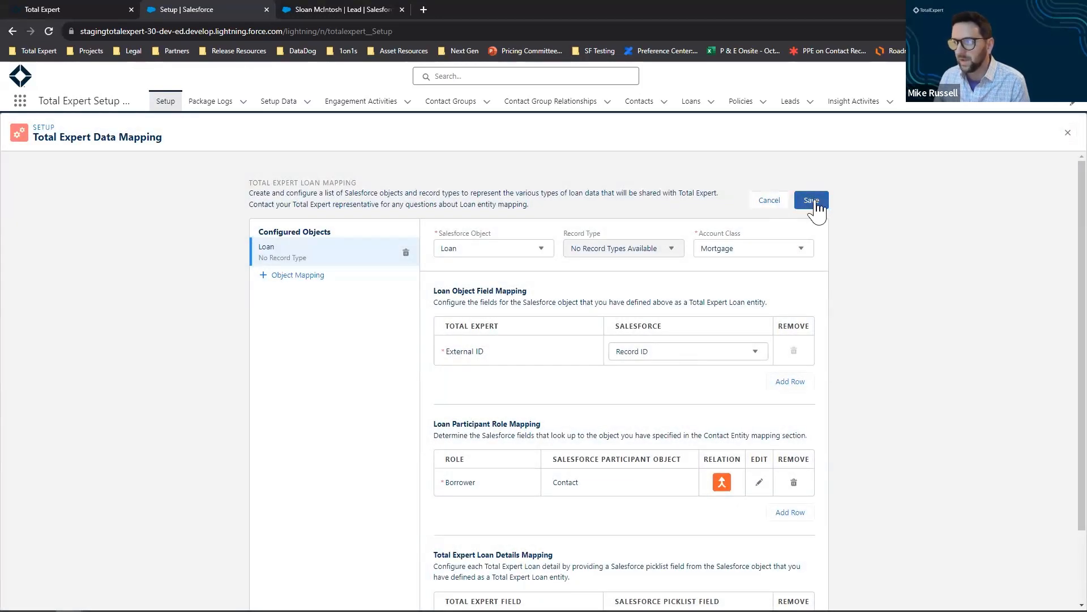
{"action": "left_click", "coordinate": [815, 204]}
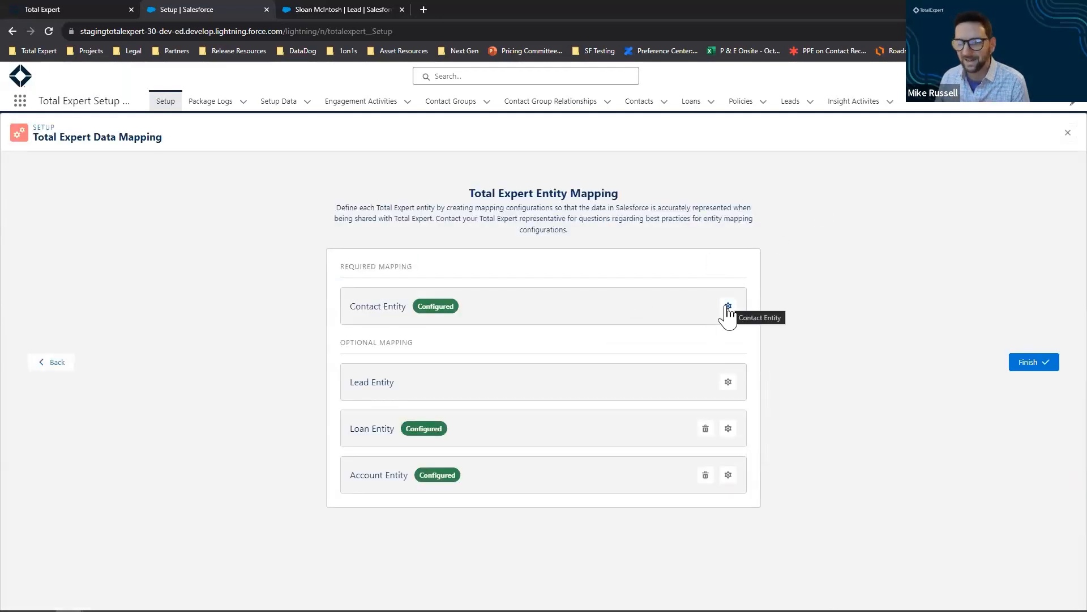
Start deleting the Contact entity's Borrower mapping to check which entities reference it, and cancel the deletion
{"action": "left_click", "coordinate": [728, 308]}
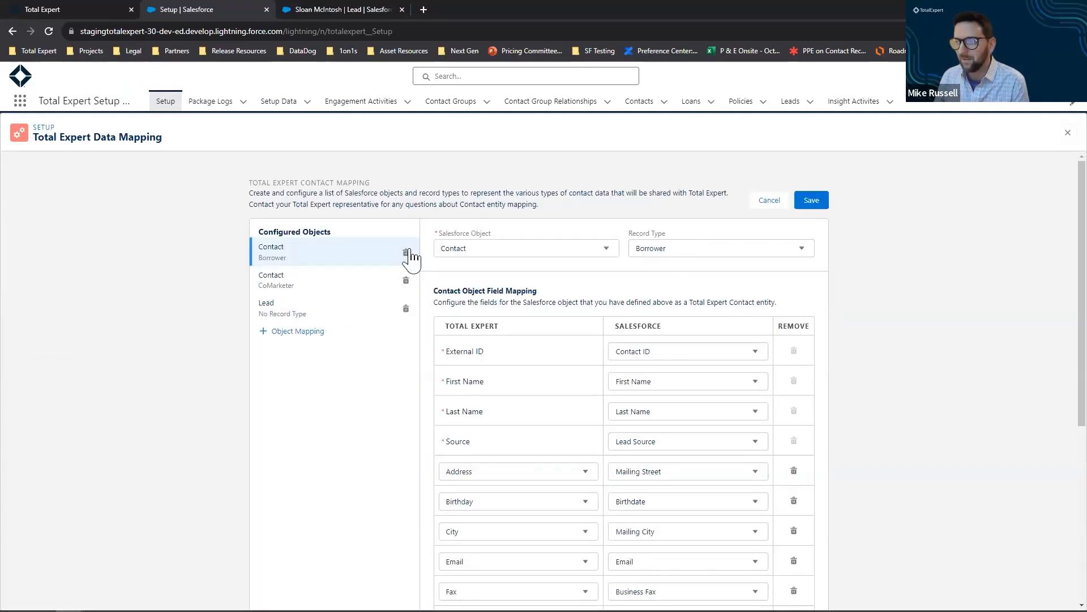
{"action": "left_click", "coordinate": [406, 252]}
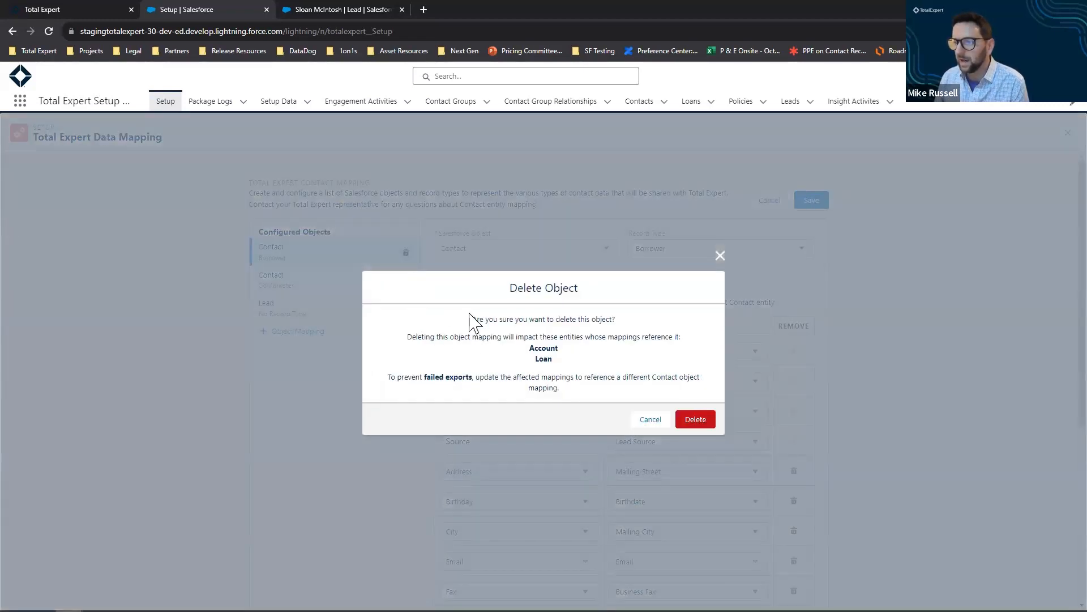
{"action": "left_click_drag", "start_coordinate": [474, 319], "coordinate": [578, 360]}
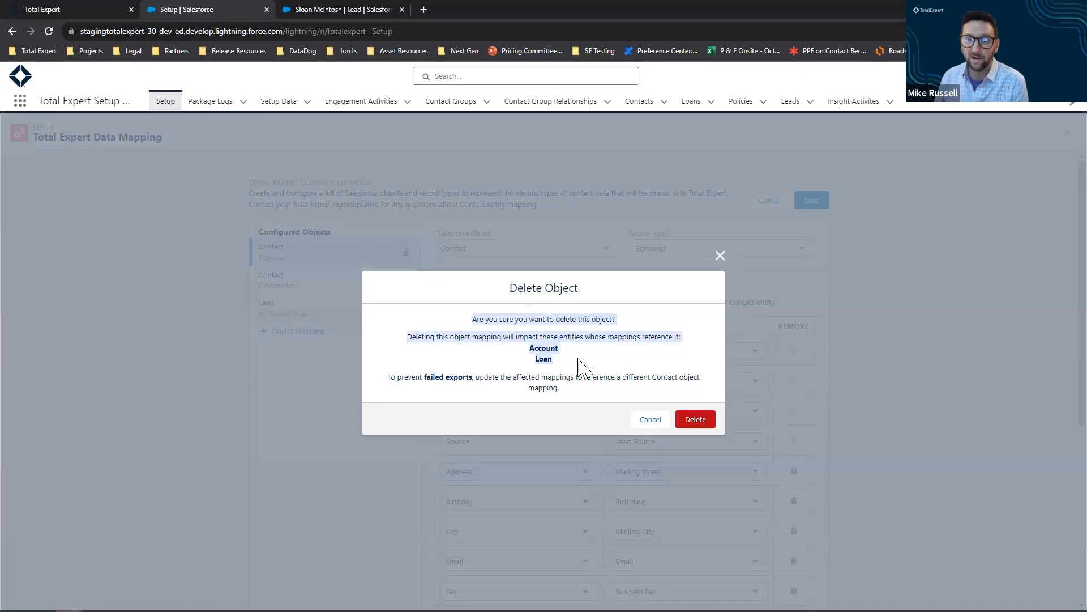
{"action": "left_click", "coordinate": [578, 360]}
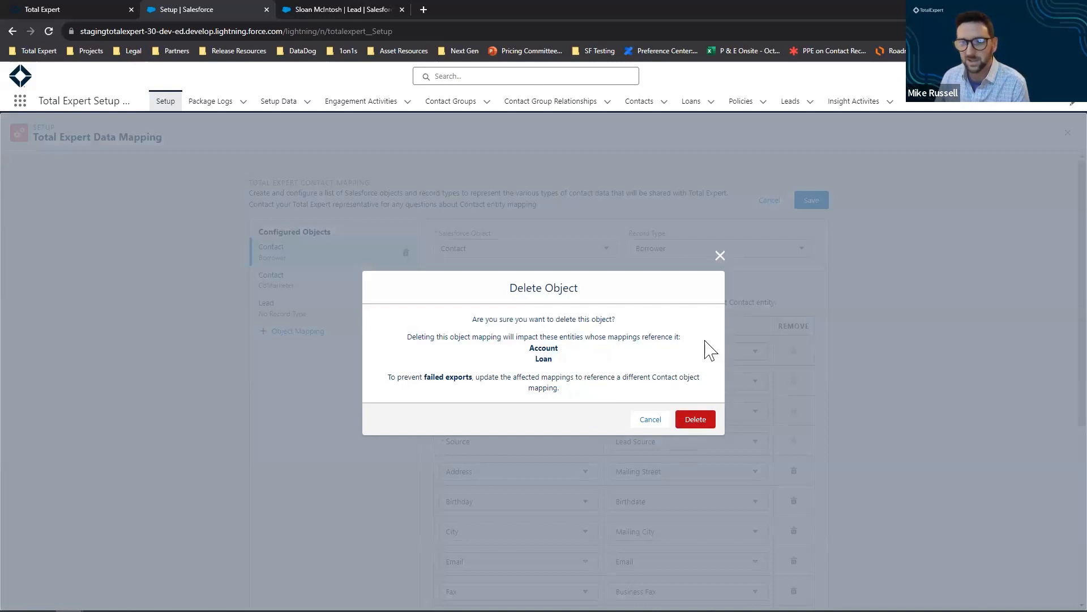
{"action": "left_click", "coordinate": [651, 419]}
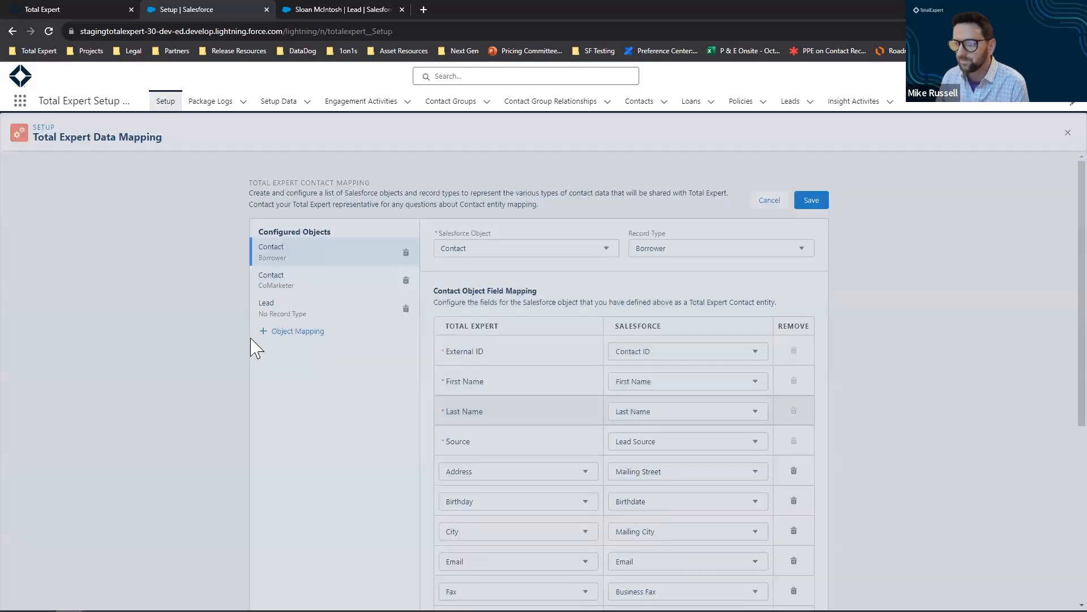